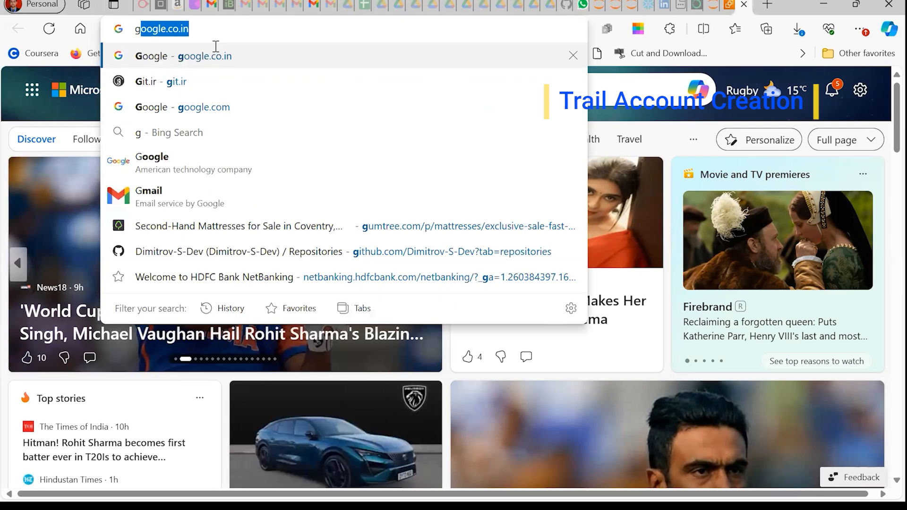
Step: Open google.co.in, search for "snowflake free trial" and open the Snowflake Trial signup page
{"action": "key", "text": "Return"}
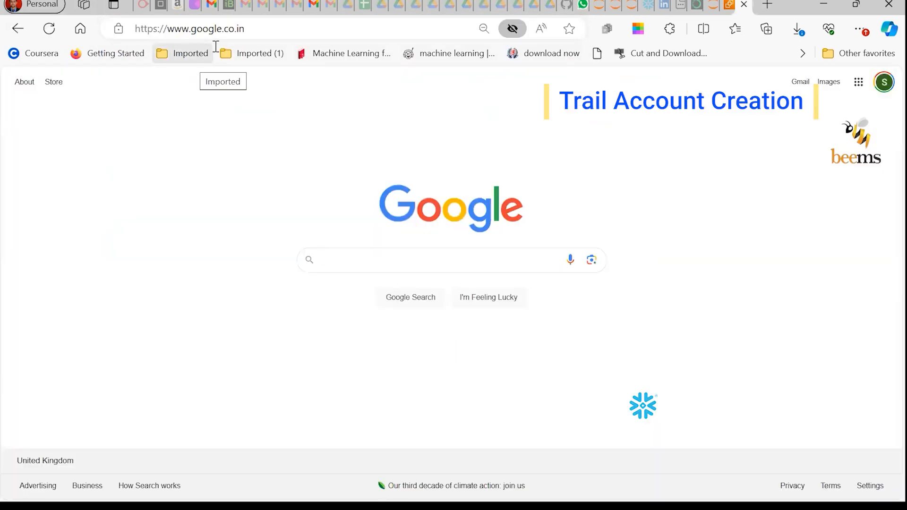
{"action": "type", "text": "snowflake"}
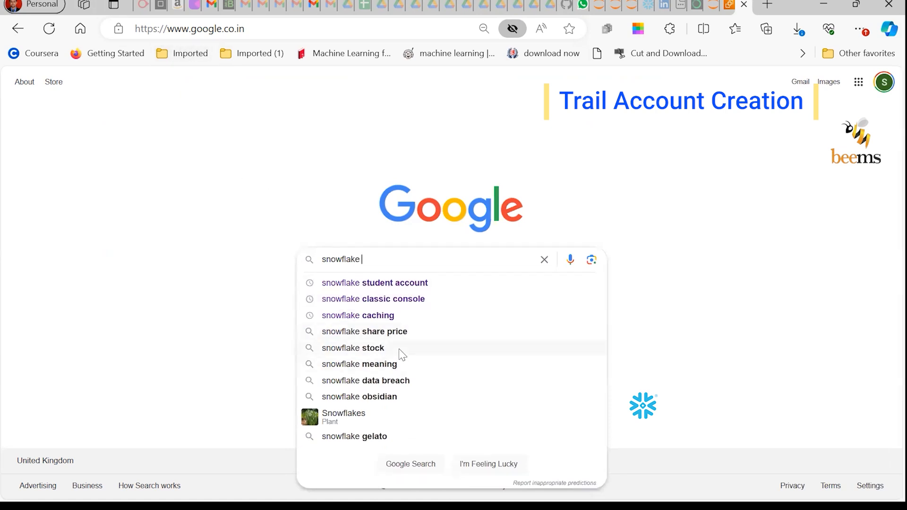
{"action": "type", "text": " f"}
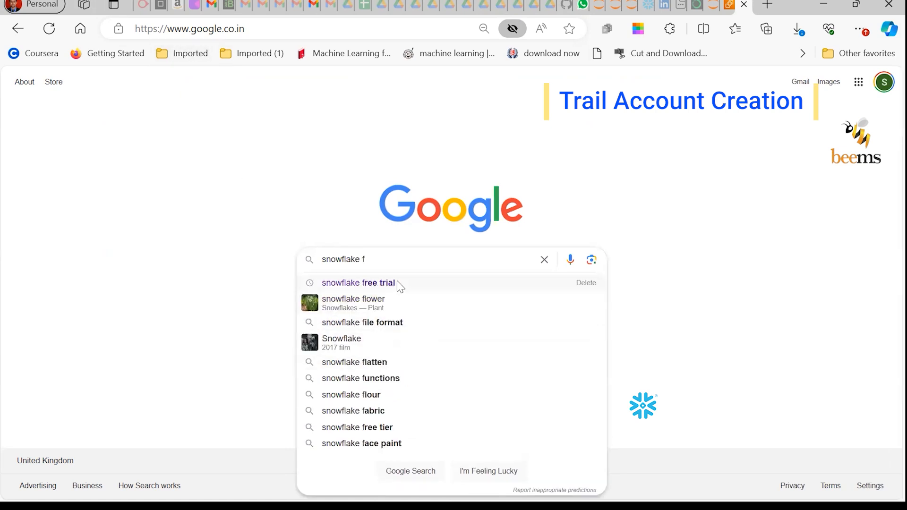
{"action": "left_click", "coordinate": [399, 284]}
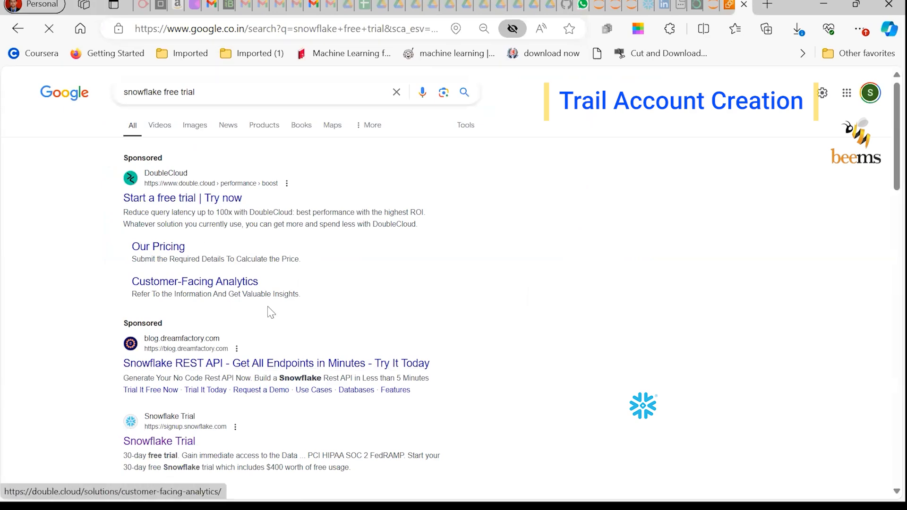
{"action": "scroll", "coordinate": [268, 311], "scroll_direction": "down", "scroll_amount": 3}
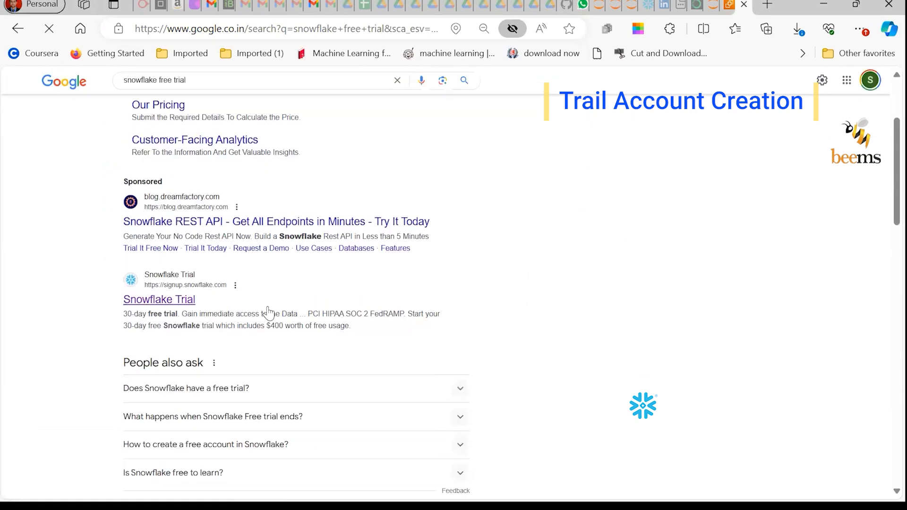
{"action": "left_click", "coordinate": [190, 301]}
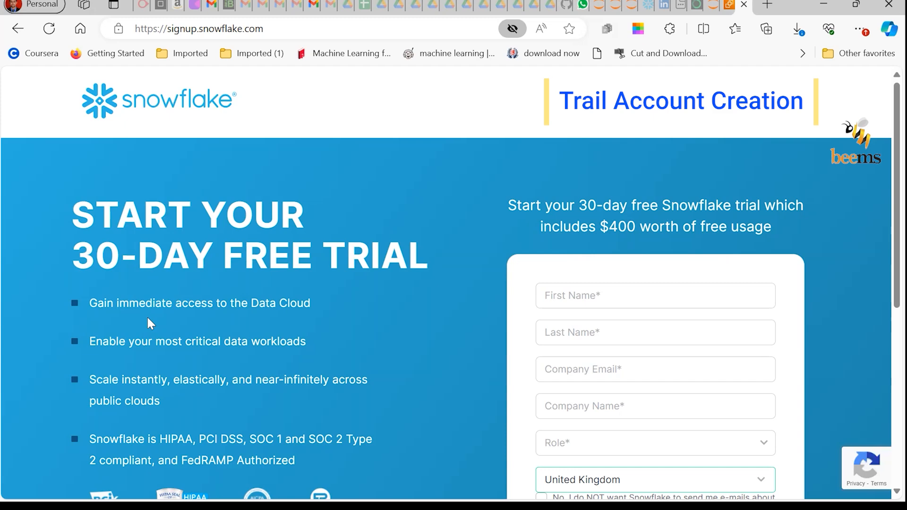
Step: Return to the search results, search for "snowflake student account" instead and open the Snowflake Trial result
{"action": "left_click", "coordinate": [5, 38]}
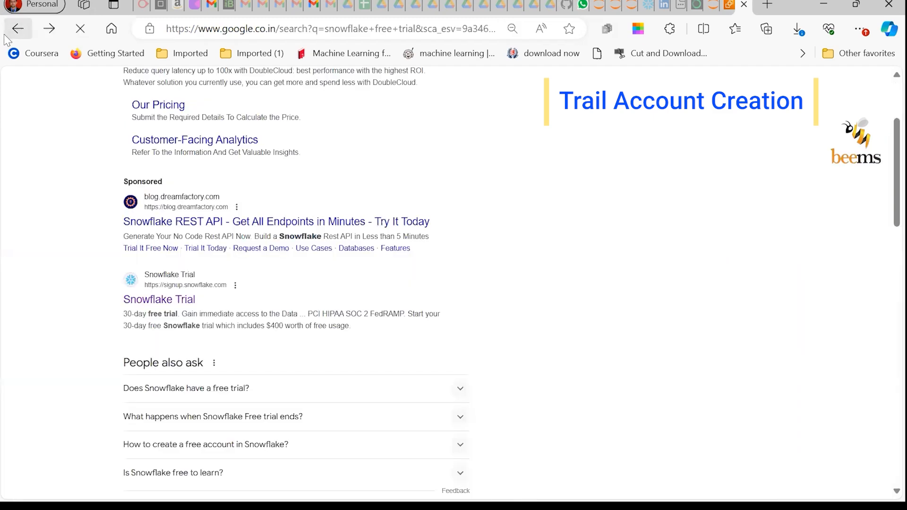
{"action": "scroll", "coordinate": [314, 135], "scroll_direction": "up", "scroll_amount": 3}
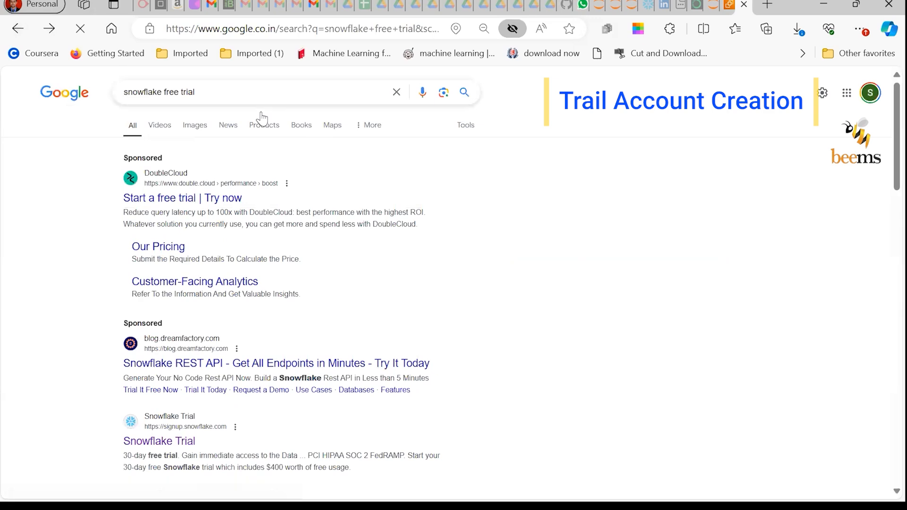
{"action": "left_click_drag", "start_coordinate": [163, 92], "coordinate": [196, 92]}
{"action": "type", "text": "stu"}
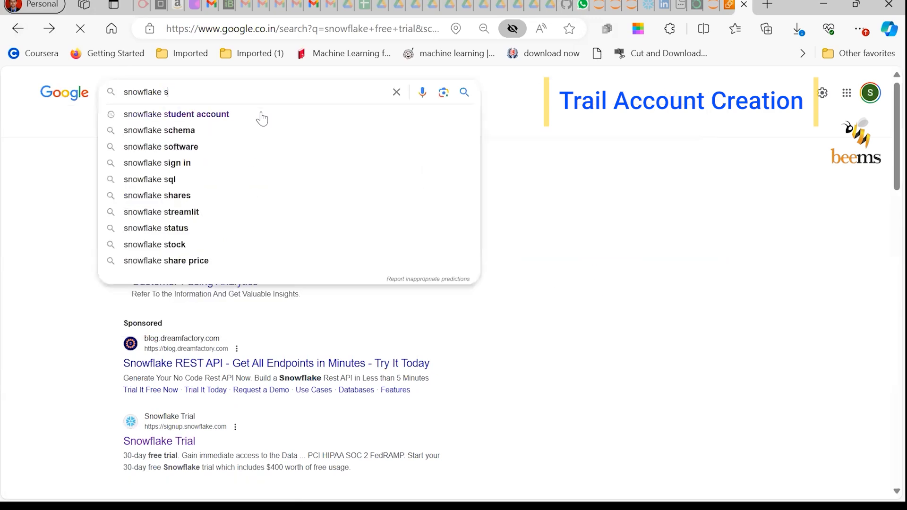
{"action": "left_click", "coordinate": [206, 114]}
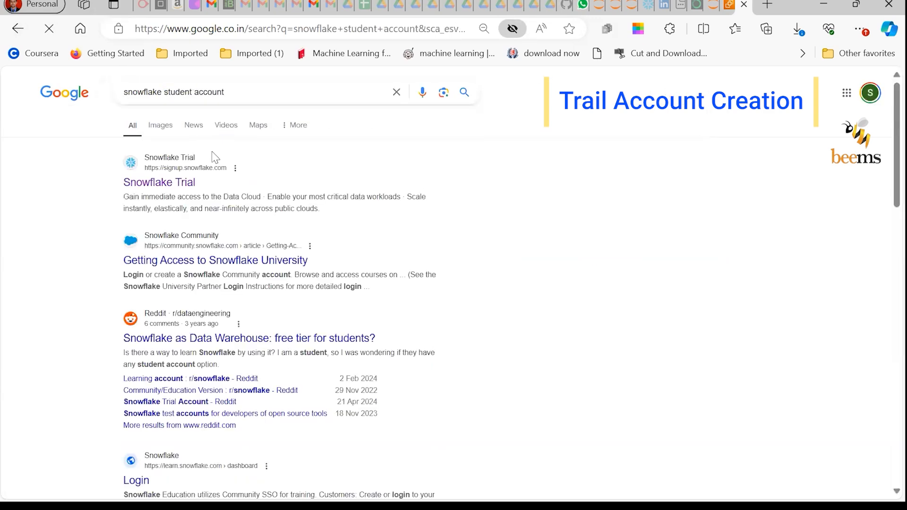
{"action": "scroll", "coordinate": [250, 253], "scroll_direction": "down", "scroll_amount": 5}
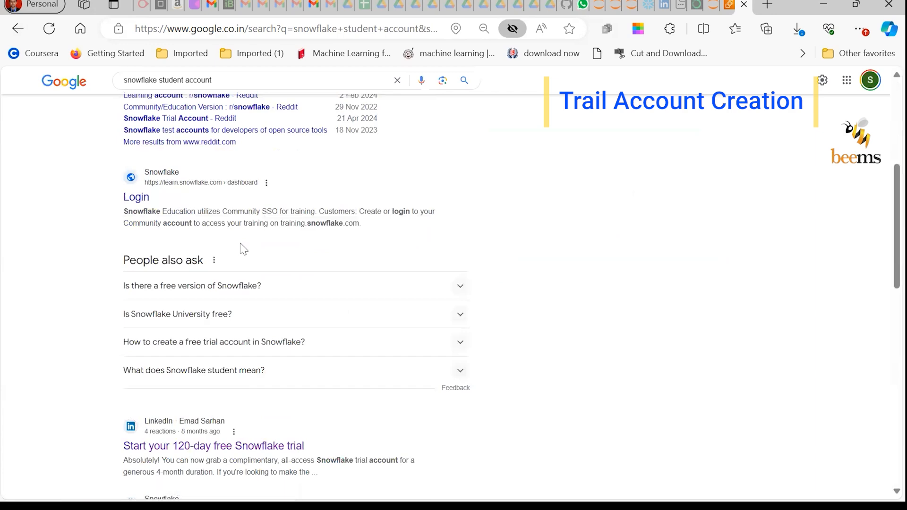
{"action": "scroll", "coordinate": [237, 239], "scroll_direction": "down", "scroll_amount": 4}
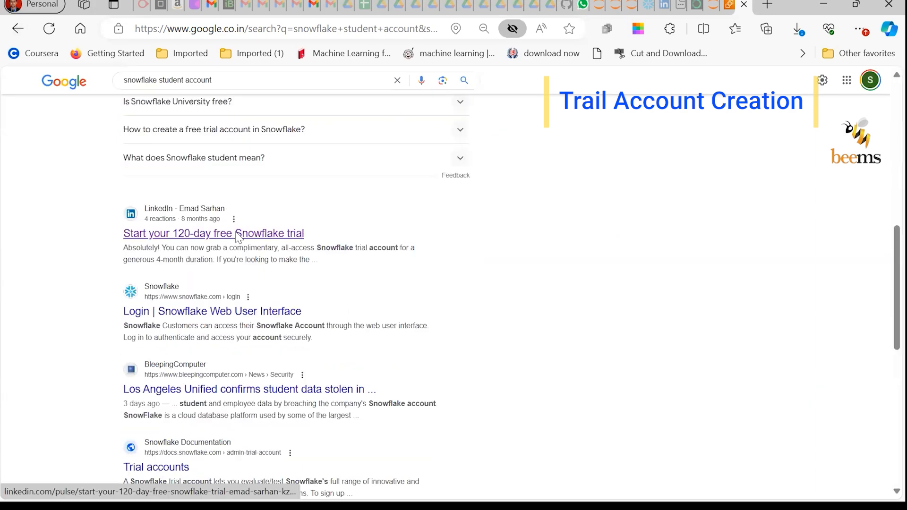
{"action": "scroll", "coordinate": [245, 121], "scroll_direction": "up", "scroll_amount": 10}
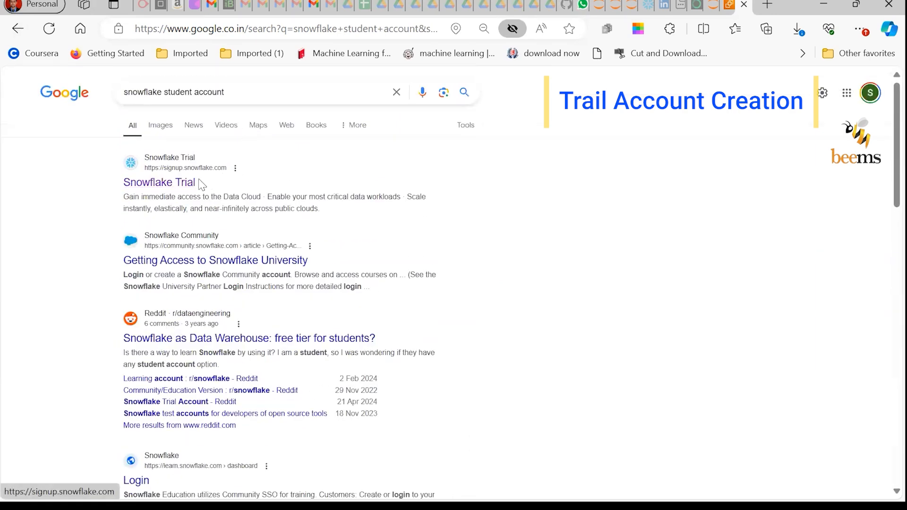
{"action": "left_click", "coordinate": [185, 186]}
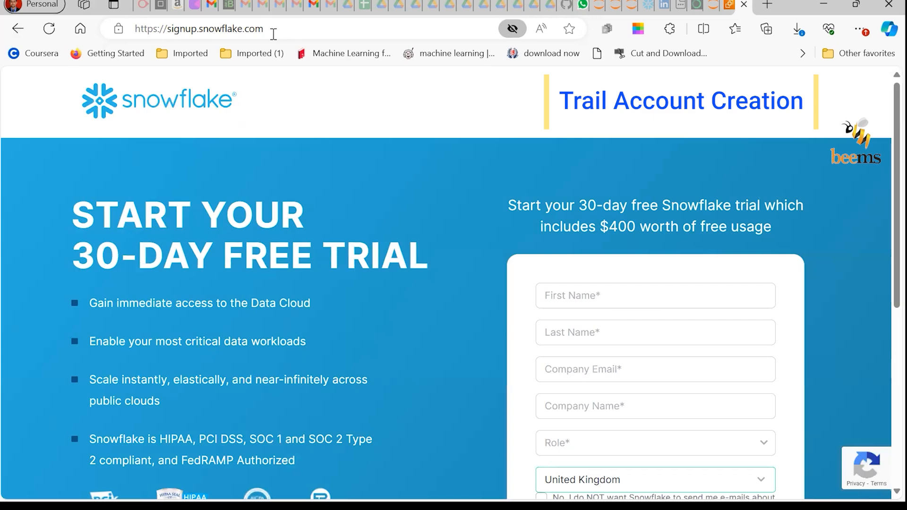
Step: Load the student version of the trial signup page at signup.snowflake.com/?trial=student and highlight the trial length in its heading
{"action": "left_click", "coordinate": [273, 34]}
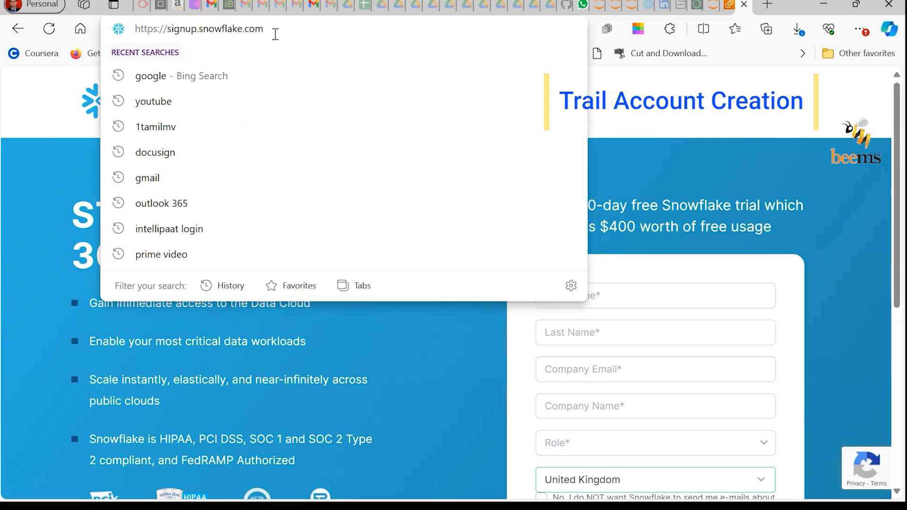
{"action": "left_click_drag", "start_coordinate": [276, 34], "coordinate": [110, 12]}
{"action": "type", "text": "st"}
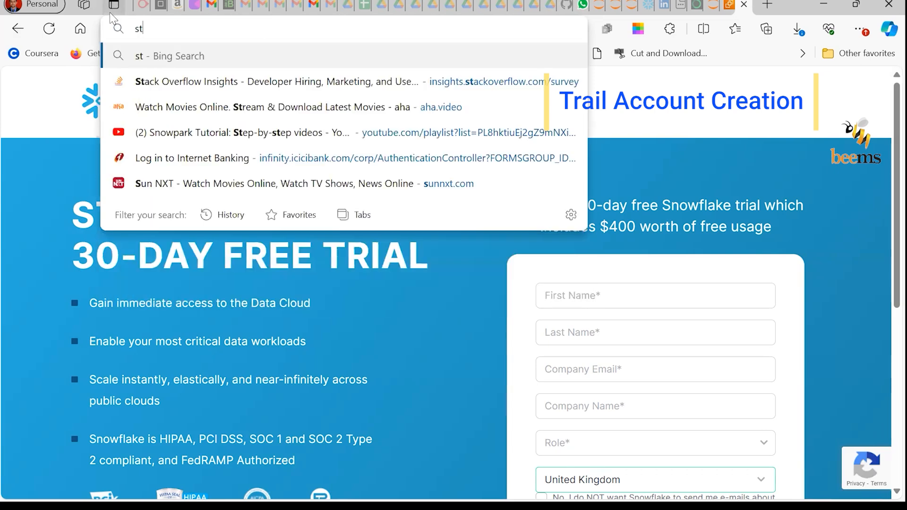
{"action": "type", "text": "ude"}
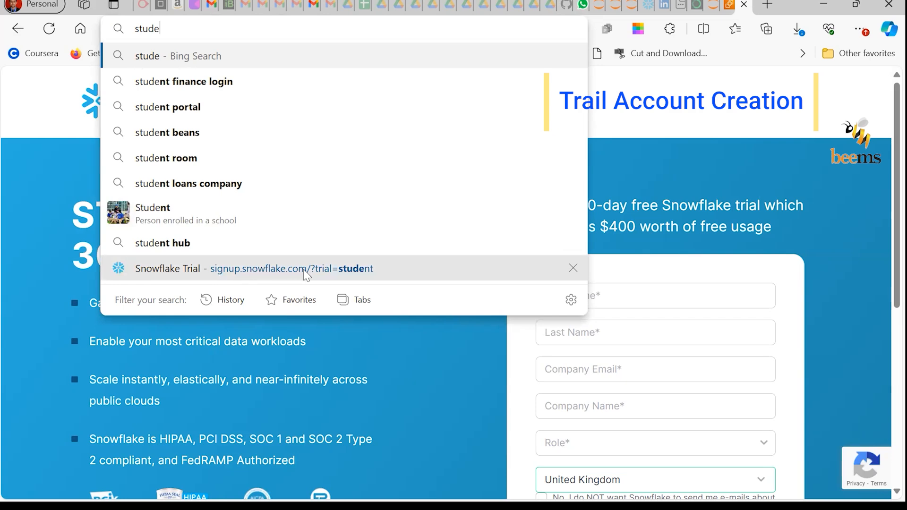
{"action": "left_click", "coordinate": [339, 277]}
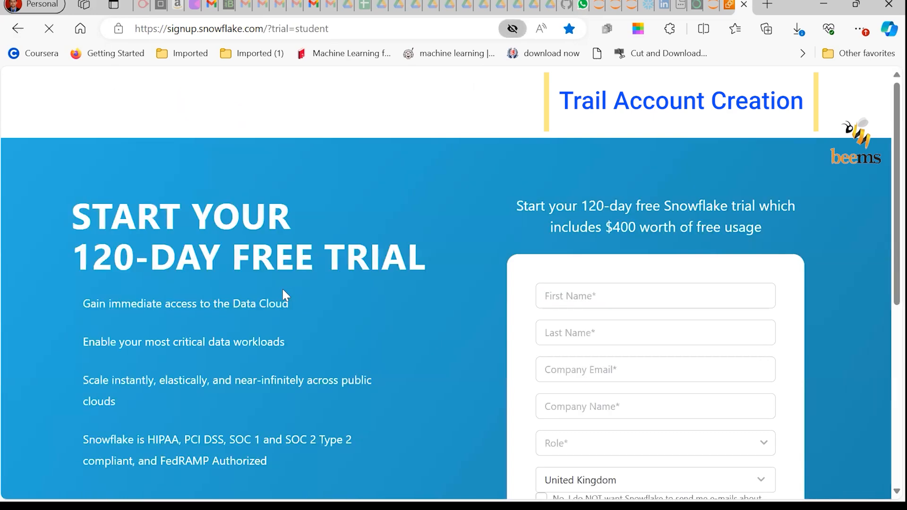
{"action": "double_click", "coordinate": [109, 277]}
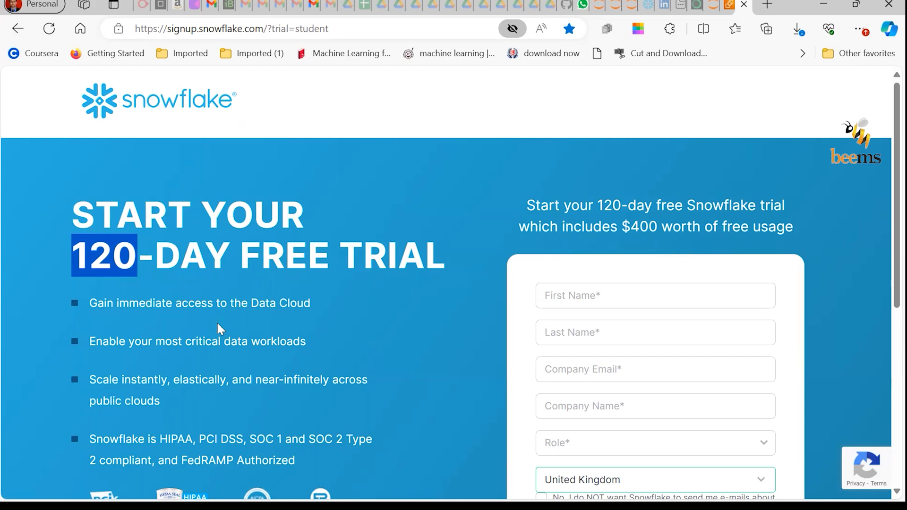
Step: Fill the signup form with the last-used saved personal details, set the role to Data Engineer and continue
{"action": "scroll", "coordinate": [218, 324], "scroll_direction": "down", "scroll_amount": 1}
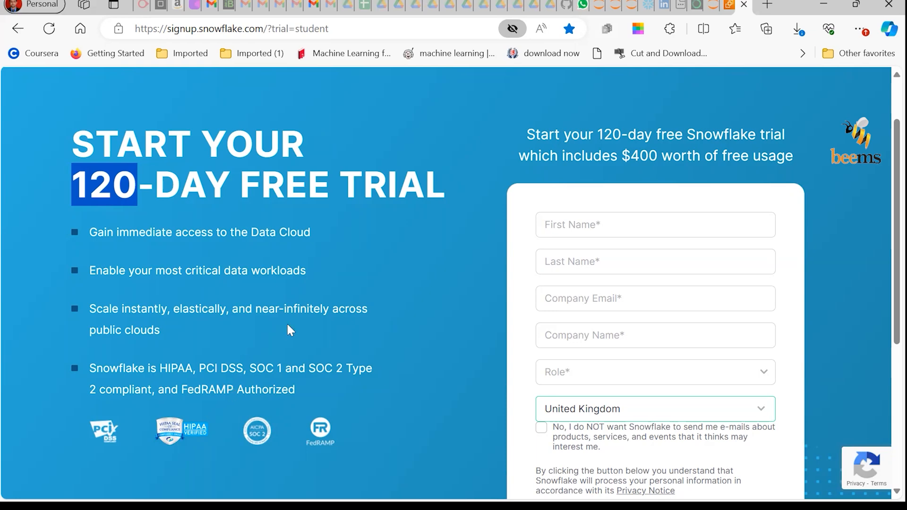
{"action": "left_click", "coordinate": [553, 230]}
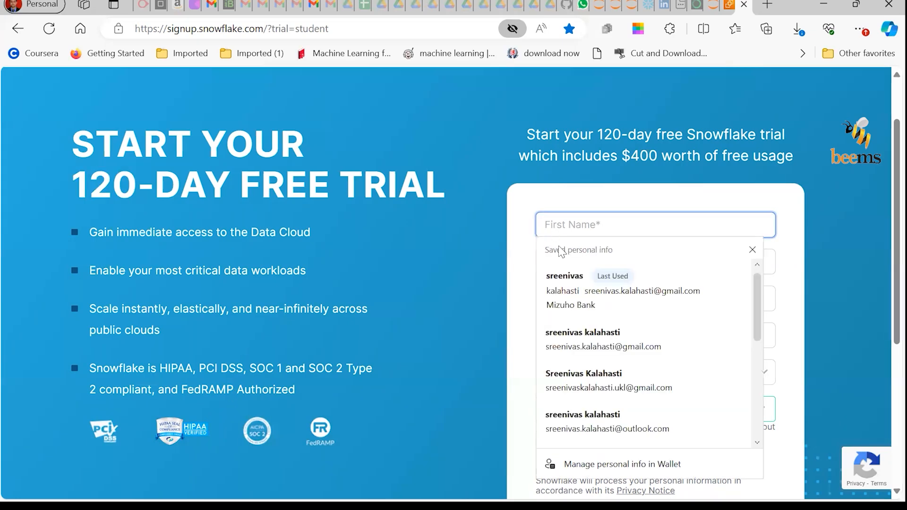
{"action": "left_click", "coordinate": [566, 286]}
{"action": "scroll", "coordinate": [565, 282], "scroll_direction": "down", "scroll_amount": 2}
{"action": "scroll", "coordinate": [565, 282], "scroll_direction": "down", "scroll_amount": 1}
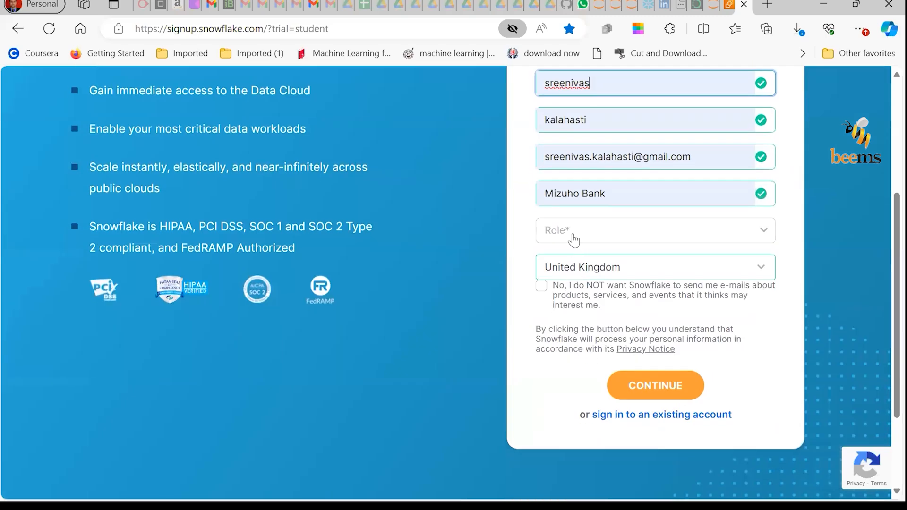
{"action": "left_click", "coordinate": [575, 238]}
{"action": "left_click", "coordinate": [608, 333]}
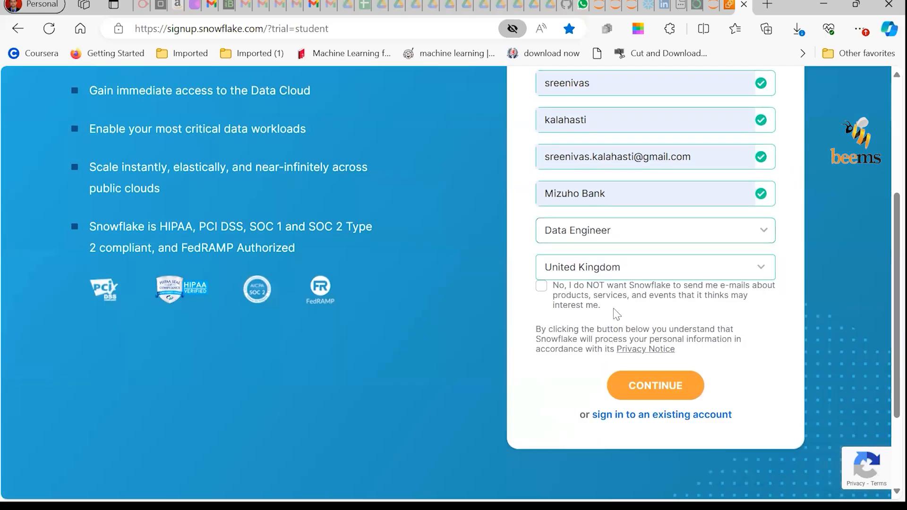
{"action": "left_click", "coordinate": [640, 384]}
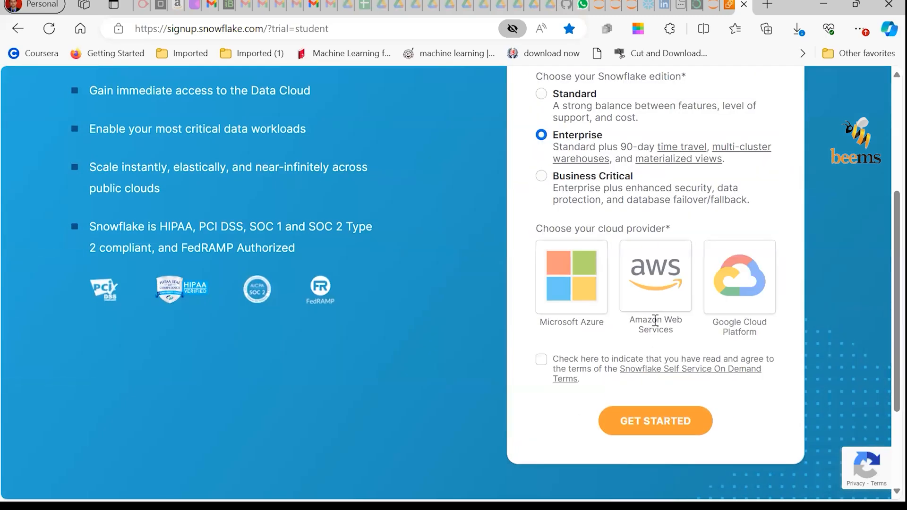
Step: Choose Amazon Web Services as the cloud provider, agree to the Snowflake Self Service On Demand Terms and submit the signup
{"action": "scroll", "coordinate": [658, 282], "scroll_direction": "up", "scroll_amount": 1}
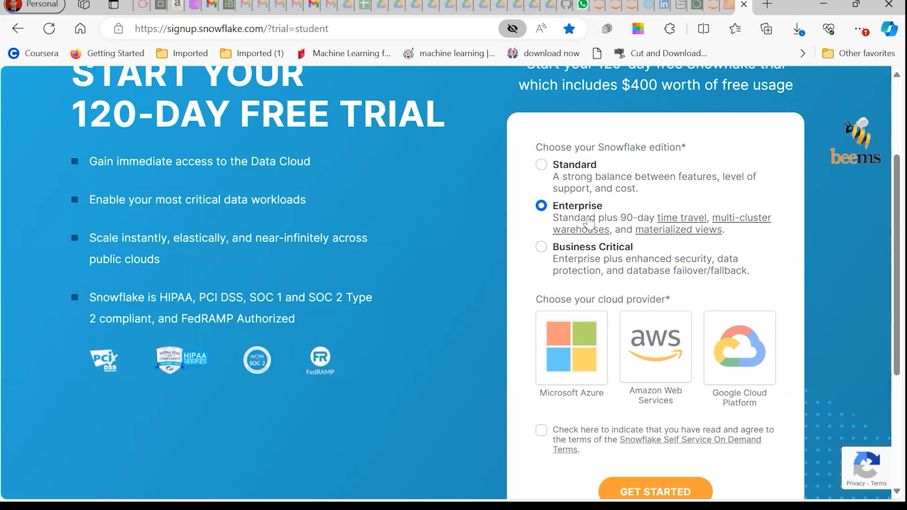
{"action": "left_click", "coordinate": [650, 341]}
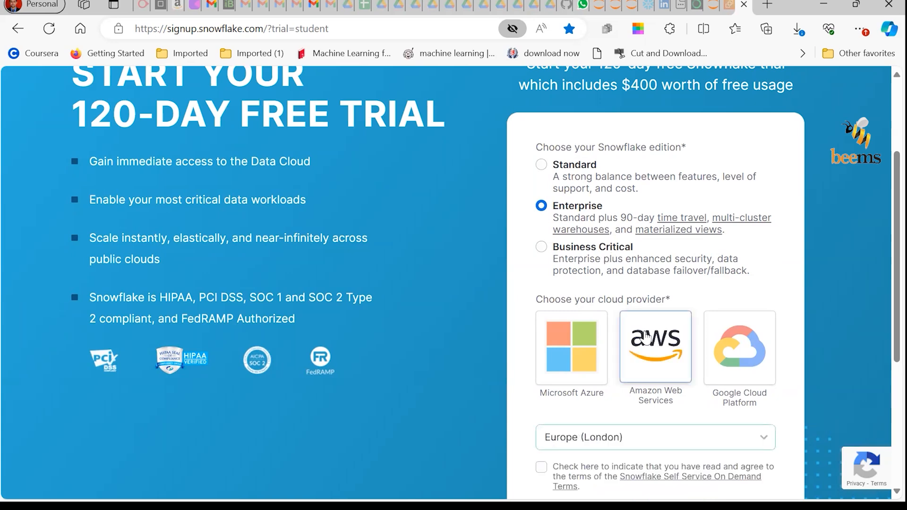
{"action": "scroll", "coordinate": [646, 312], "scroll_direction": "down", "scroll_amount": 3}
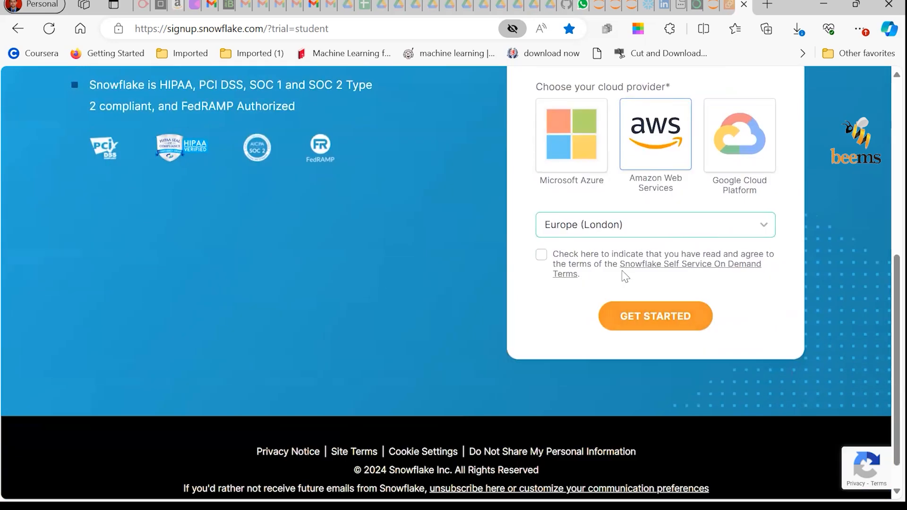
{"action": "left_click", "coordinate": [541, 255]}
{"action": "left_click", "coordinate": [645, 317]}
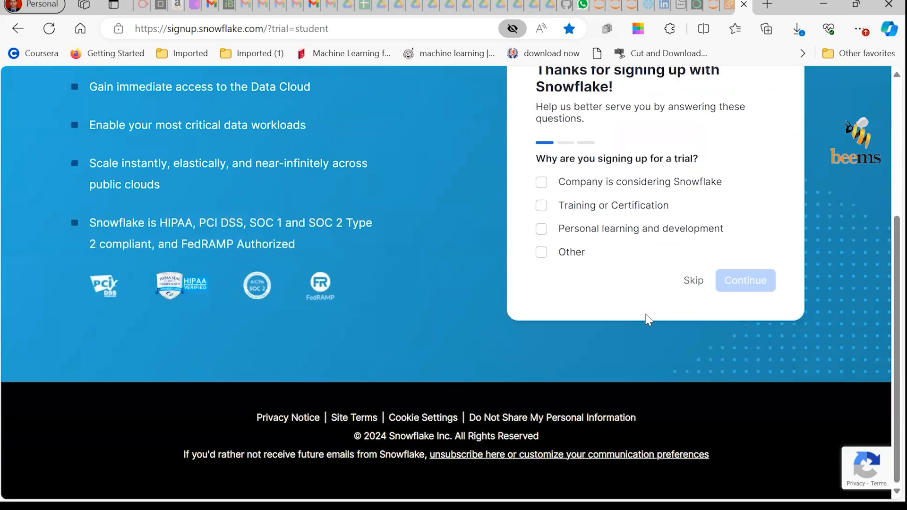
Step: Skip all the survey questions about the trial to finish signing up
{"action": "left_click", "coordinate": [691, 285]}
{"action": "scroll", "coordinate": [691, 289], "scroll_direction": "down", "scroll_amount": 5}
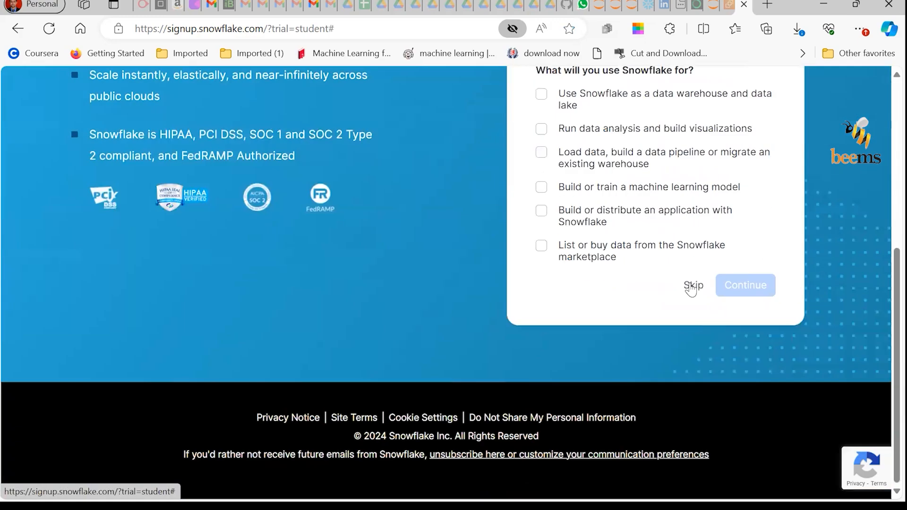
{"action": "left_click", "coordinate": [691, 286]}
{"action": "scroll", "coordinate": [689, 284], "scroll_direction": "down", "scroll_amount": 5}
{"action": "left_click", "coordinate": [692, 286]}
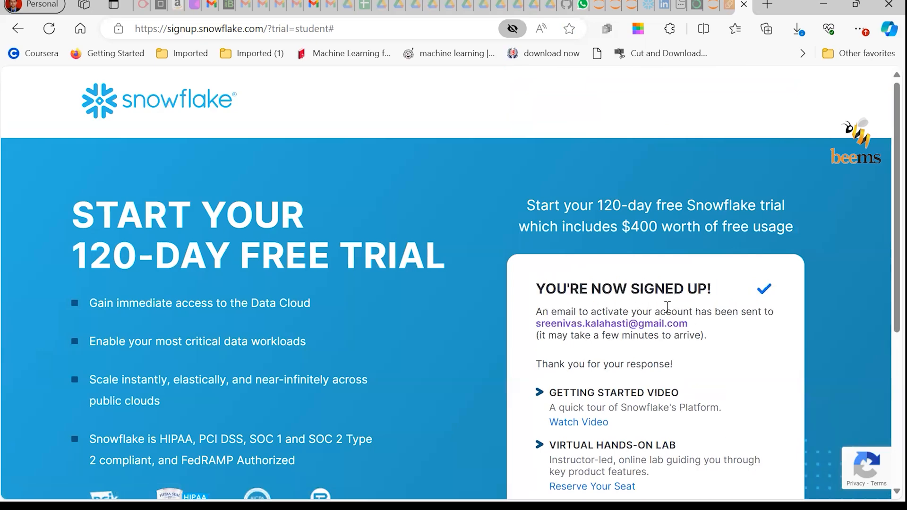
Step: Look through the open Gmail inboxes for the Snowflake account activation email
{"action": "left_click", "coordinate": [307, 10]}
{"action": "left_click", "coordinate": [311, 5]}
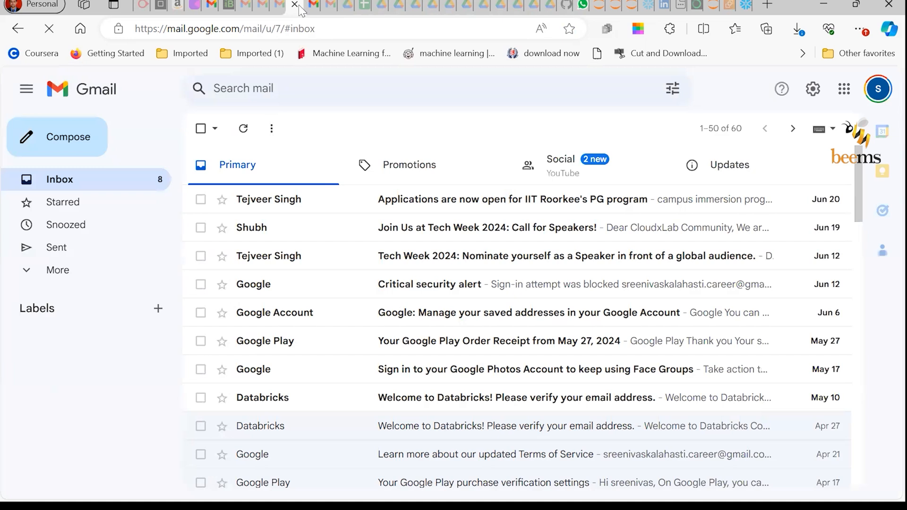
{"action": "left_click", "coordinate": [326, 10]}
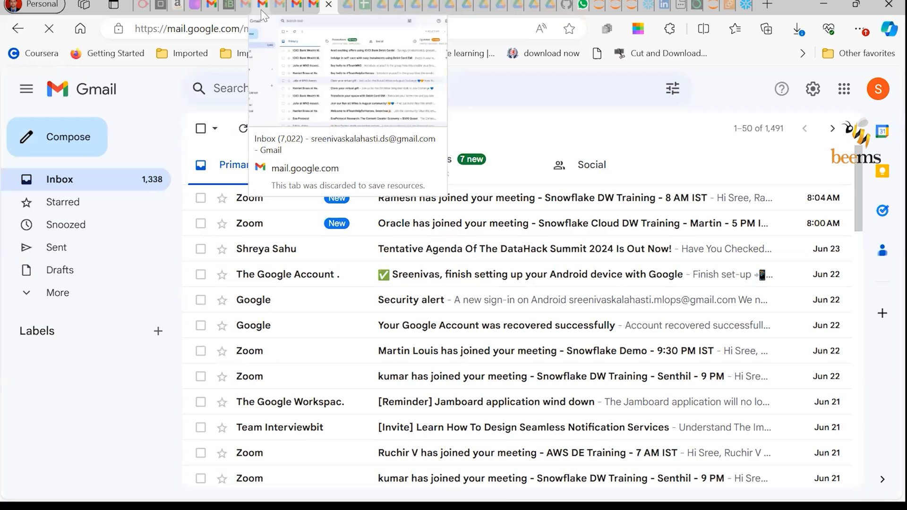
{"action": "left_click", "coordinate": [261, 11]}
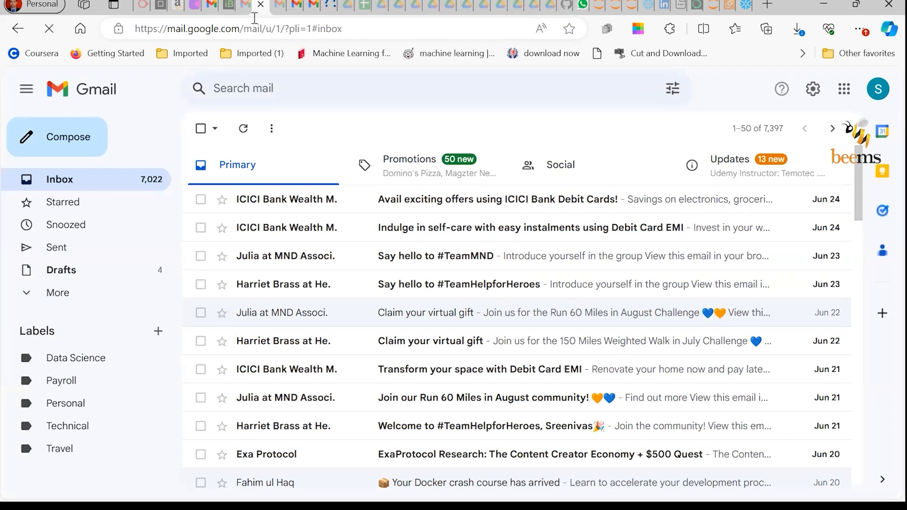
{"action": "left_click", "coordinate": [244, 13]}
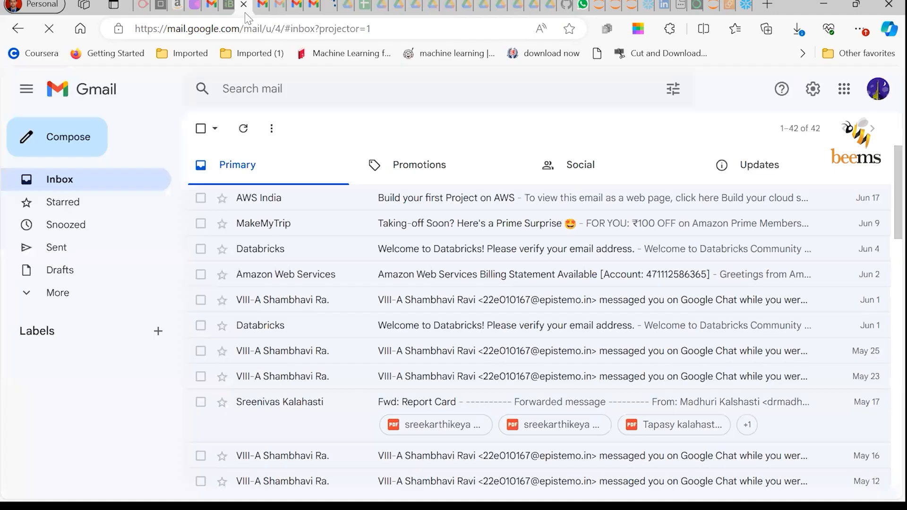
{"action": "left_click", "coordinate": [215, 8]}
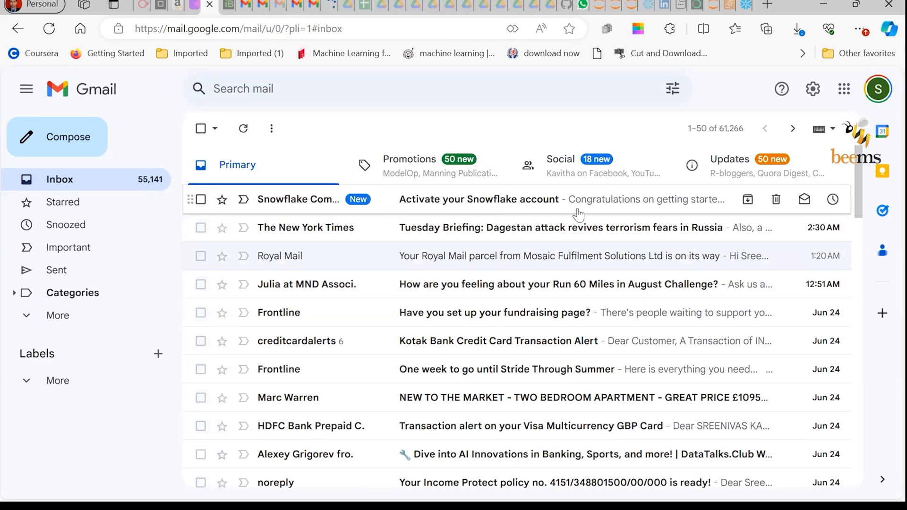
Step: Open the Activate your Snowflake account email and copy the account's login URL from its Save this for later section
{"action": "left_click", "coordinate": [470, 208]}
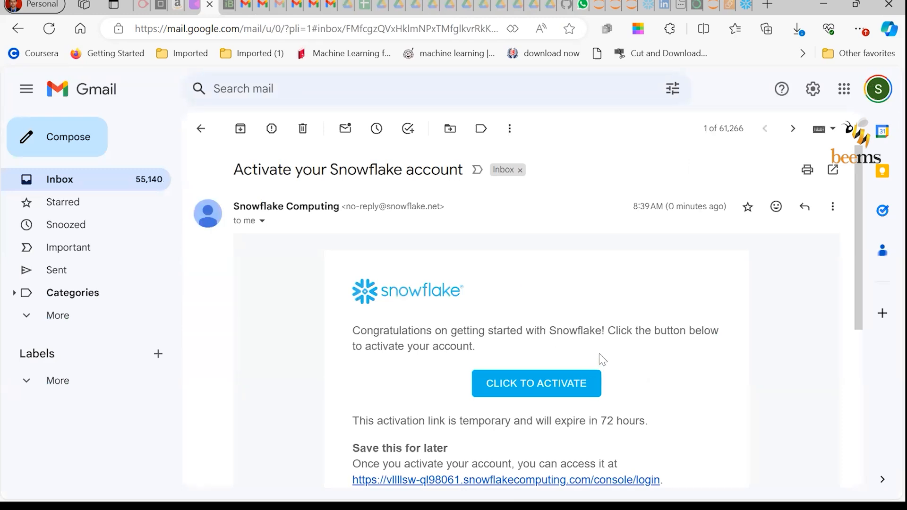
{"action": "scroll", "coordinate": [602, 360], "scroll_direction": "down", "scroll_amount": 3}
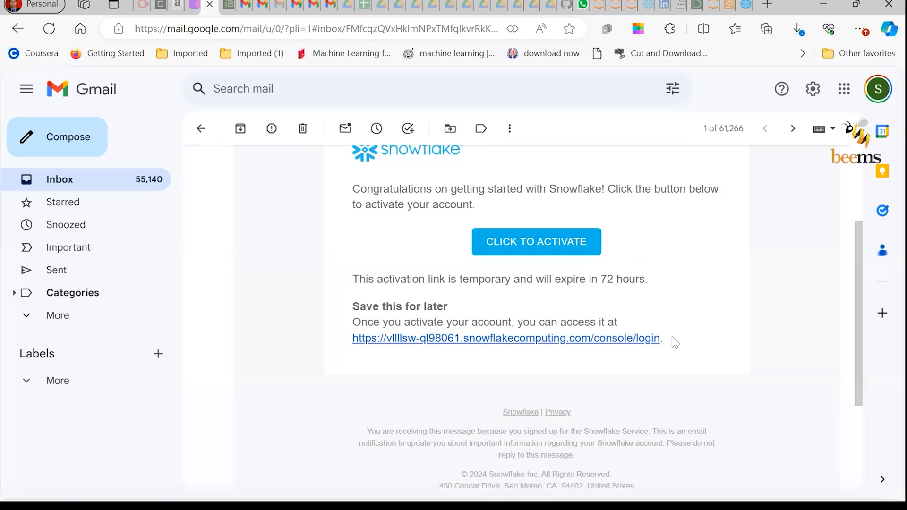
{"action": "left_click_drag", "start_coordinate": [667, 340], "coordinate": [355, 352]}
{"action": "key", "text": "ctrl+c"}
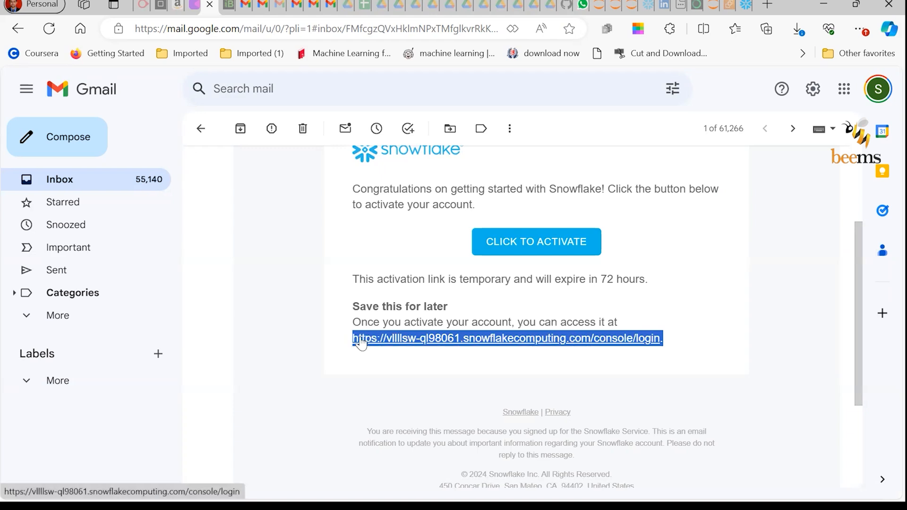
Step: Switch to Notepad++ and paste the copied Snowflake login URL into a new document
{"action": "mouse_move", "coordinate": [419, 500]}
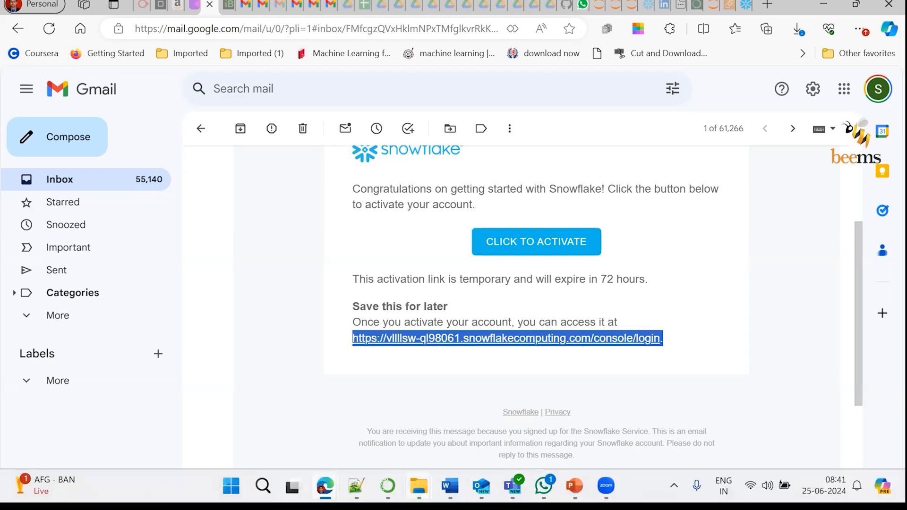
{"action": "left_click", "coordinate": [356, 485]}
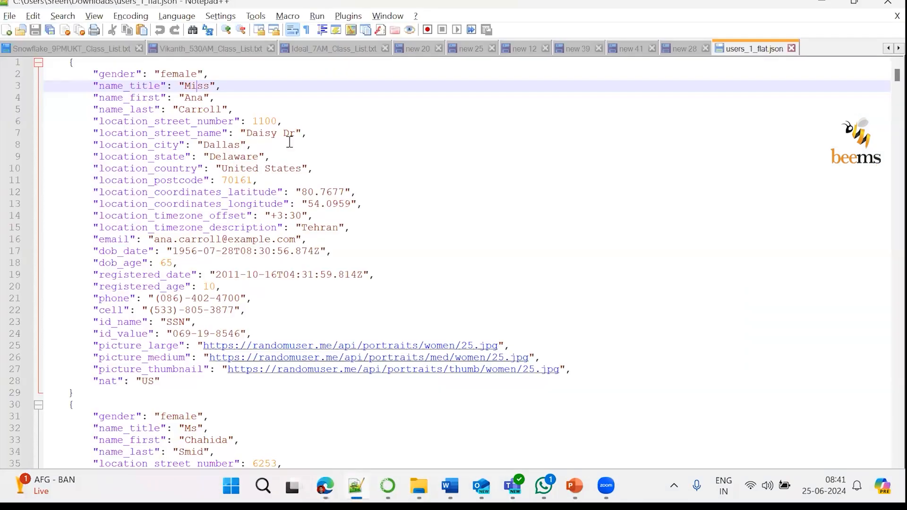
{"action": "double_click", "coordinate": [809, 48]}
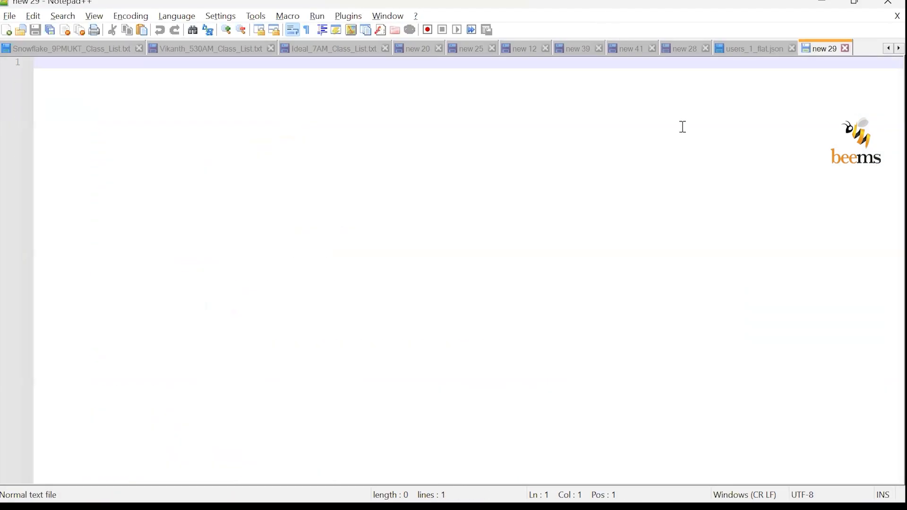
{"action": "key", "text": "ctrl+v"}
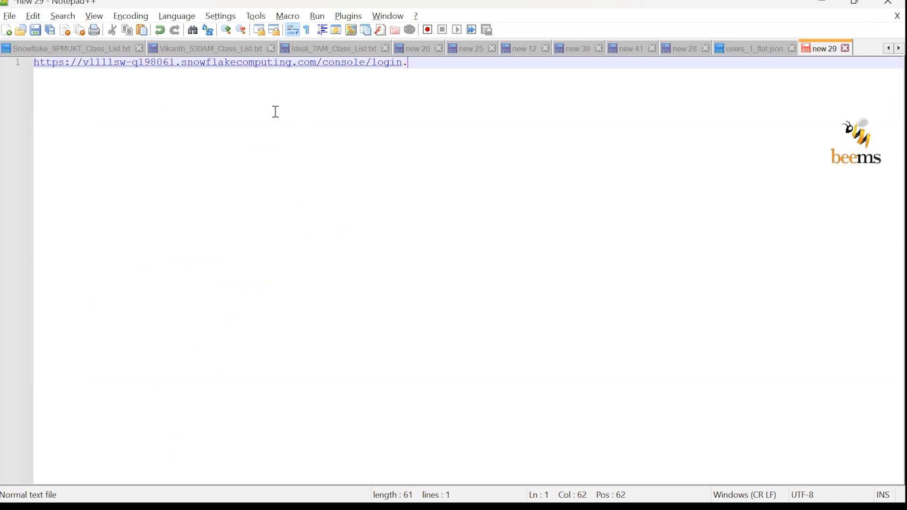
{"action": "key", "text": "ctrl+Left"}
{"action": "key", "text": "ctrl+Left"}
{"action": "key", "text": "ctrl+Left"}
{"action": "key", "text": "ctrl+Left"}
{"action": "key", "text": "ctrl+Left"}
{"action": "key", "text": "ctrl+Left"}
{"action": "key", "text": "ctrl+Left"}
{"action": "key", "text": "ctrl+Left"}
{"action": "key", "text": "ctrl+Left"}
{"action": "key", "text": "shift+Left"}
{"action": "key", "text": "shift+Left"}
{"action": "key", "text": "shift+Left"}
{"action": "key", "text": "shift+Left"}
{"action": "key", "text": "shift+Left"}
{"action": "key", "text": "shift+Left"}
{"action": "key", "text": "shift+Left"}
{"action": "key", "text": "shift+Left"}
{"action": "key", "text": "shift+Left"}
{"action": "key", "text": "shift+Left"}
{"action": "key", "text": "shift+Left"}
{"action": "key", "text": "shift+Left"}
{"action": "key", "text": "shift+Left"}
{"action": "key", "text": "shift+Left"}
{"action": "key", "text": "shift+Left"}
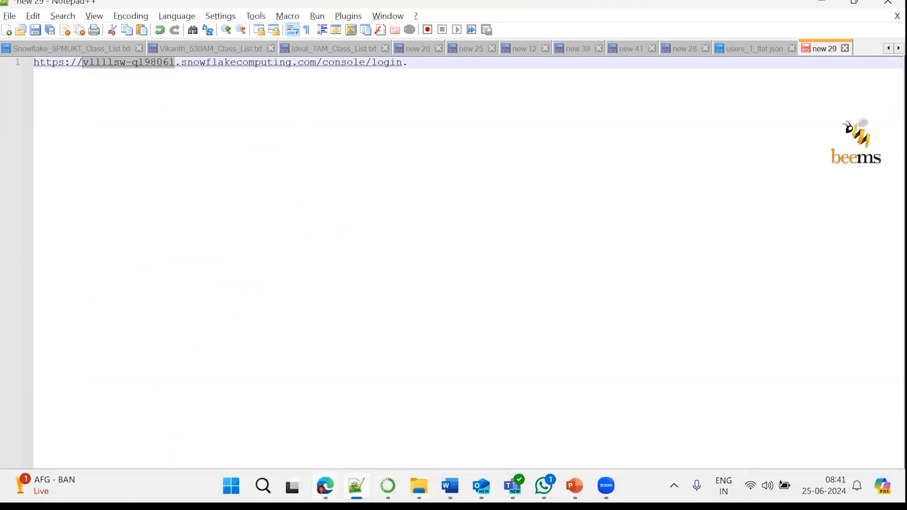
Step: Switch back to the activation email in the browser and activate the Snowflake account from it
{"action": "left_click", "coordinate": [325, 486]}
{"action": "left_click", "coordinate": [372, 421]}
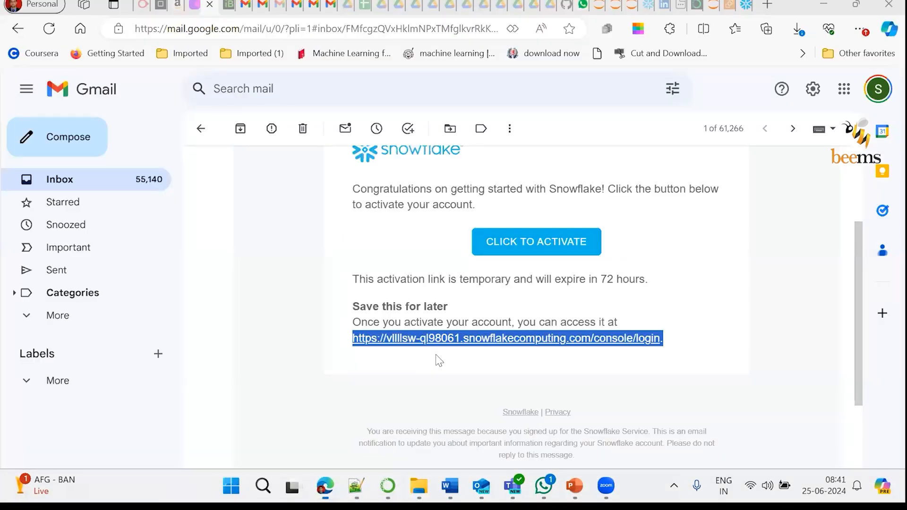
{"action": "left_click", "coordinate": [556, 247]}
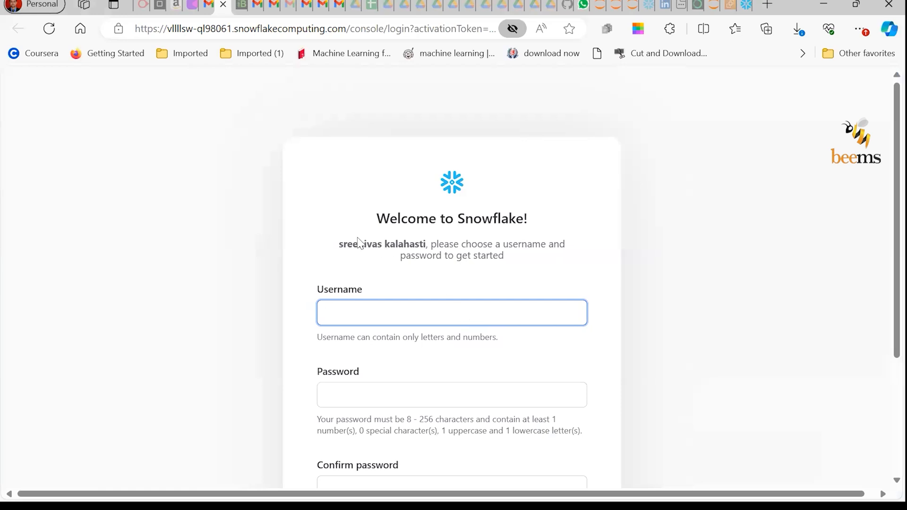
Step: Fill in the username with the full name copied from the welcome message, removing the space between its parts
{"action": "left_click_drag", "start_coordinate": [339, 249], "coordinate": [428, 245]}
{"action": "key", "text": "ctrl+c"}
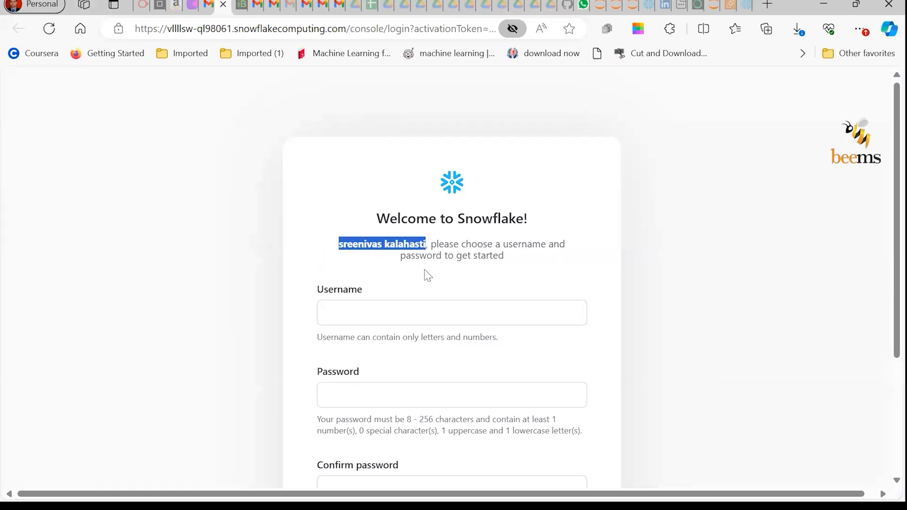
{"action": "left_click", "coordinate": [376, 305]}
{"action": "key", "text": "ctrl+v"}
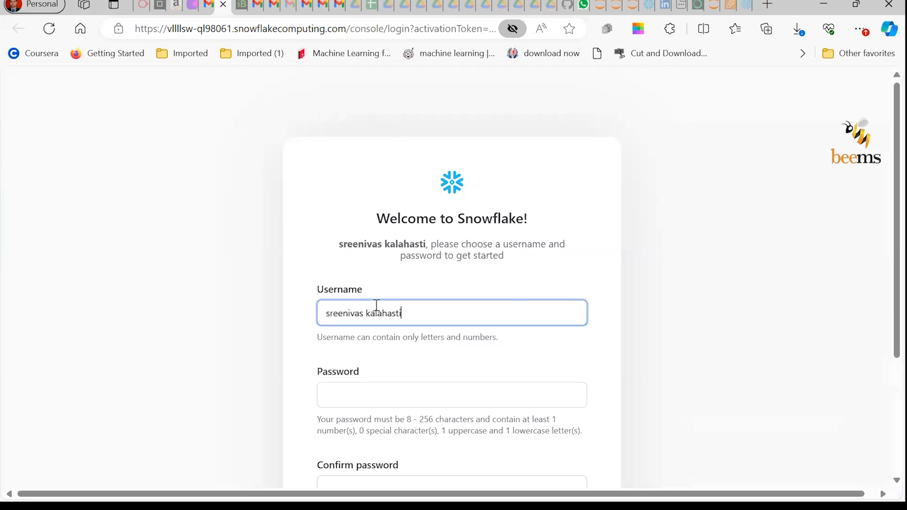
{"action": "left_click", "coordinate": [372, 311]}
{"action": "key", "text": "BackSpace"}
Step: Enter the new account password, repeat it in the confirmation field and submit the form
{"action": "left_click", "coordinate": [397, 394]}
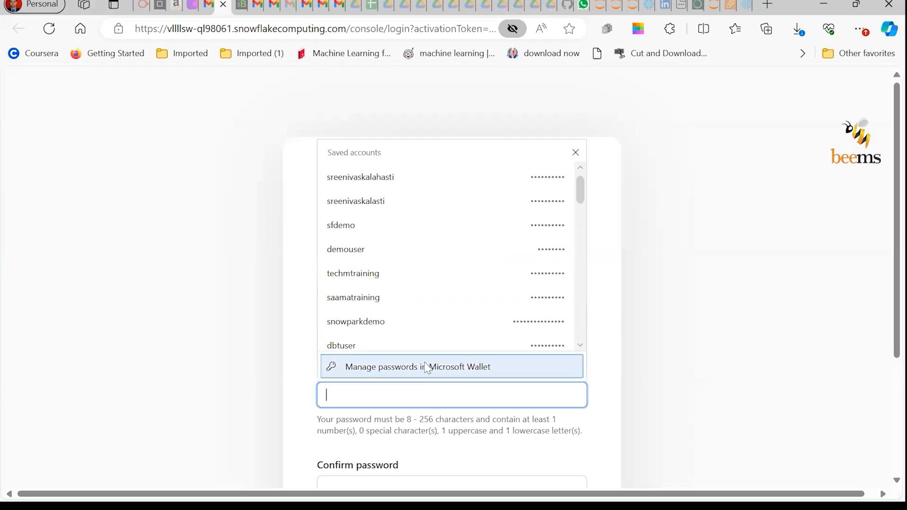
{"action": "type", "text": "•••••"}
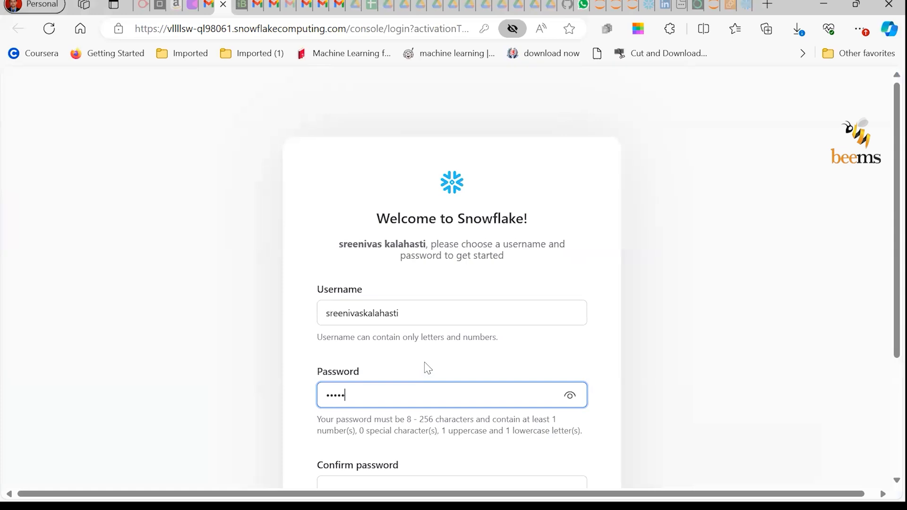
{"action": "type", "text": "••••"}
{"action": "key", "text": "Tab"}
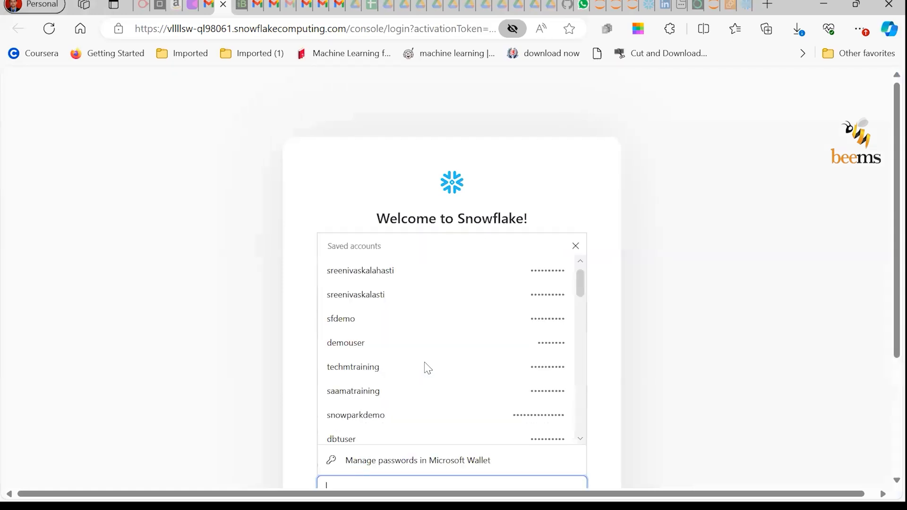
{"action": "type", "text": "•••••••"}
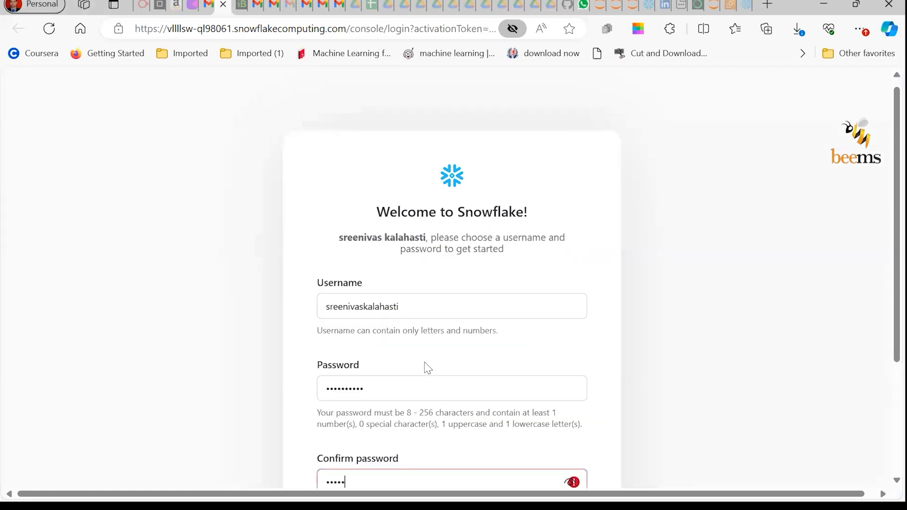
{"action": "type", "text": "•••"}
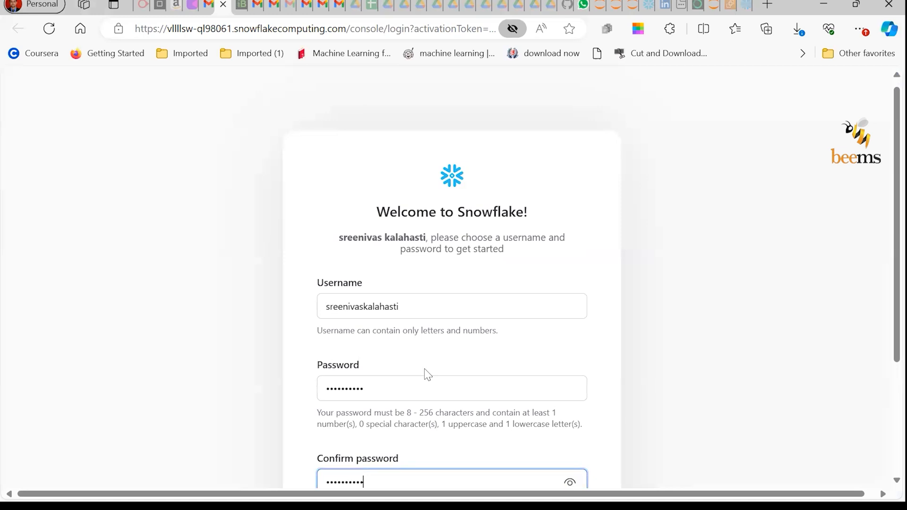
{"action": "key", "text": "Return"}
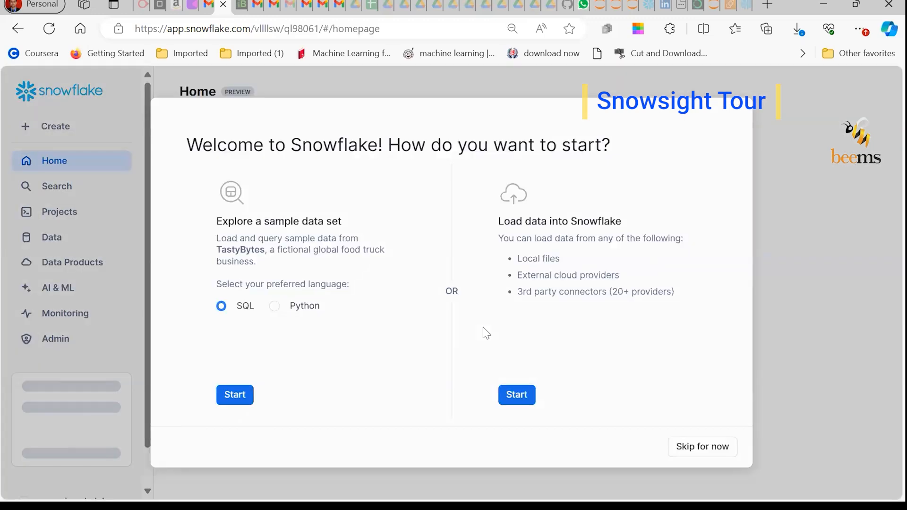
Step: Skip the welcome choices for getting started and show the Worksheets list under Projects
{"action": "left_click", "coordinate": [716, 454]}
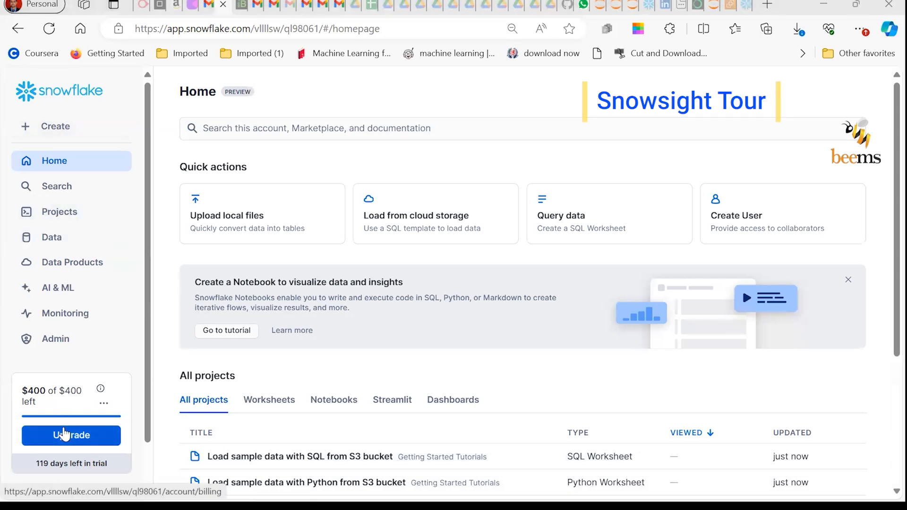
{"action": "scroll", "coordinate": [52, 425], "scroll_direction": "down", "scroll_amount": 1}
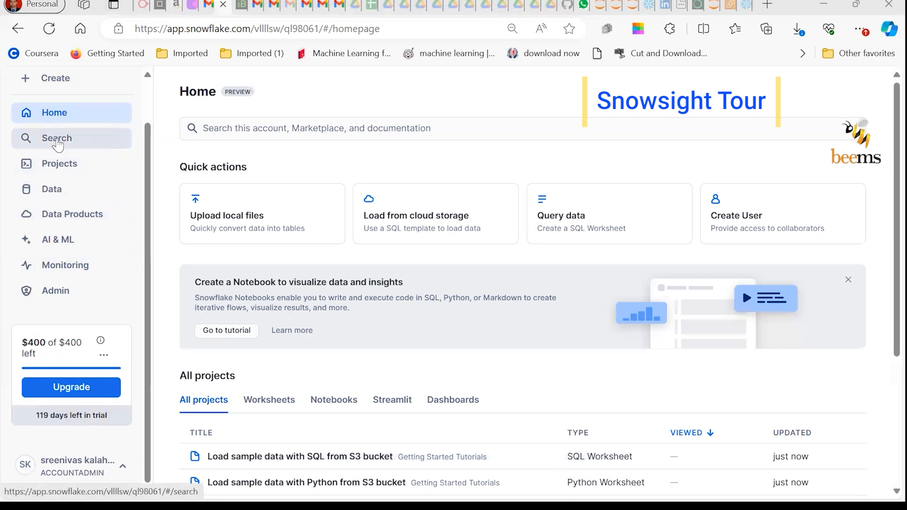
{"action": "left_click", "coordinate": [60, 165]}
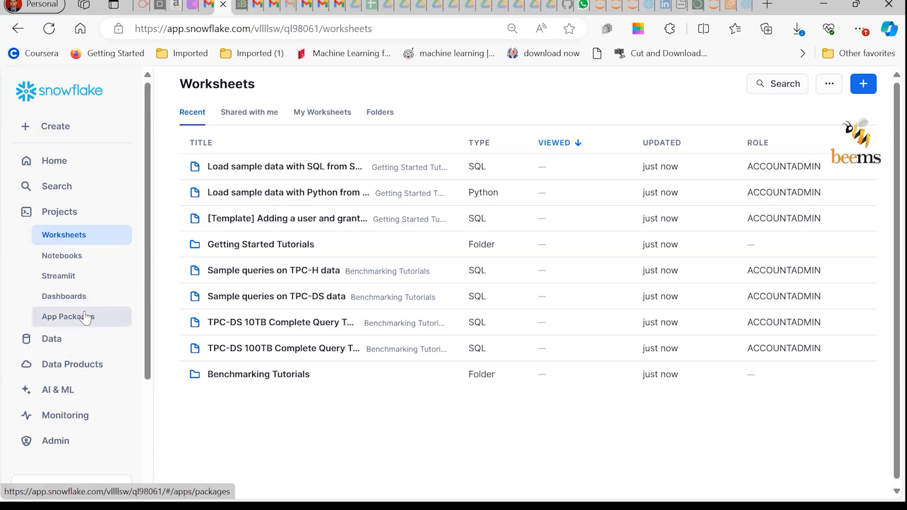
Step: Look through the schemas of the SNOWFLAKE database, including the contents of ACCOUNT_USAGE, and collapse the database
{"action": "left_click", "coordinate": [56, 348]}
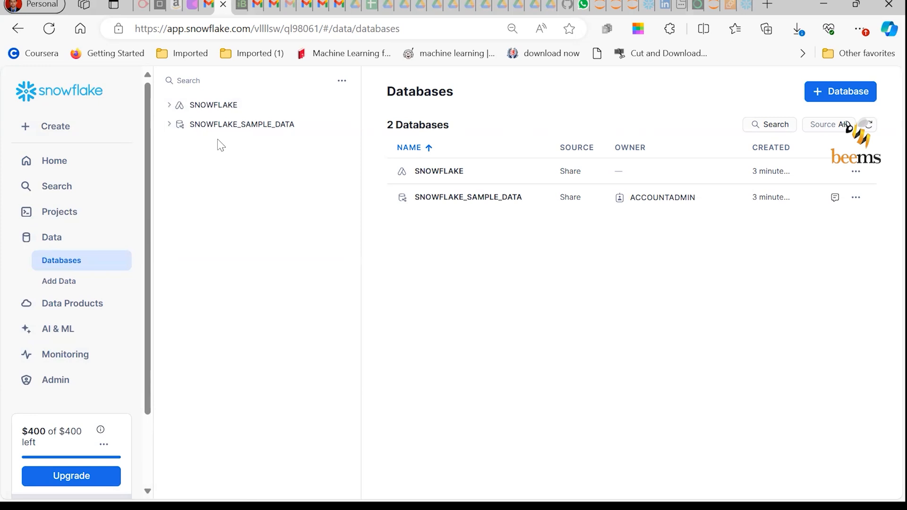
{"action": "left_click", "coordinate": [218, 111]}
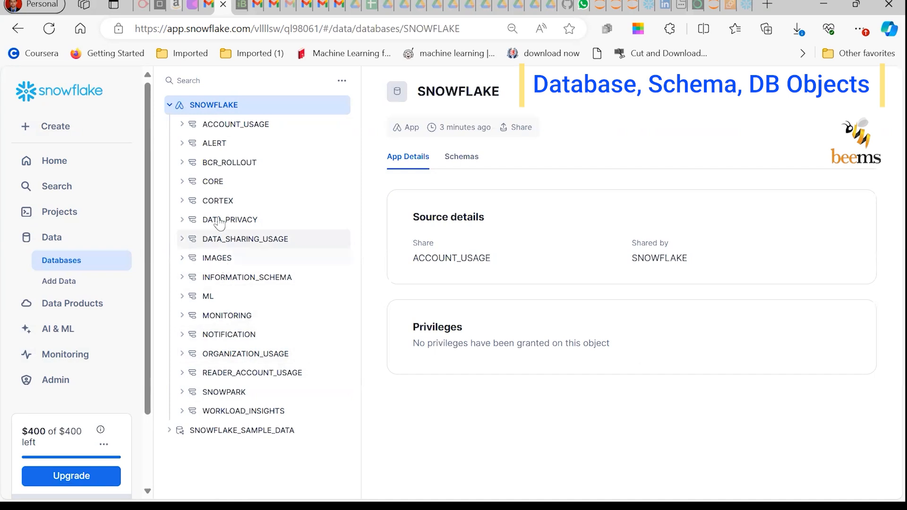
{"action": "left_click", "coordinate": [232, 125]}
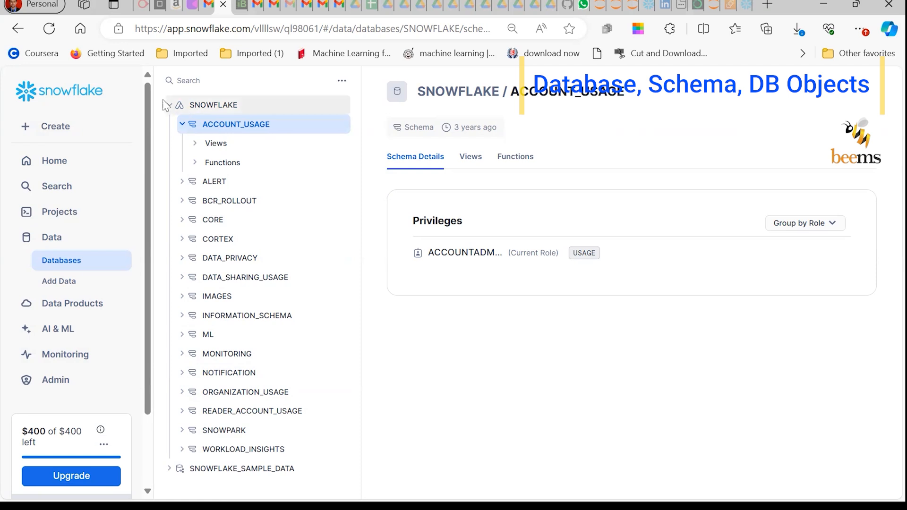
{"action": "left_click", "coordinate": [172, 111]}
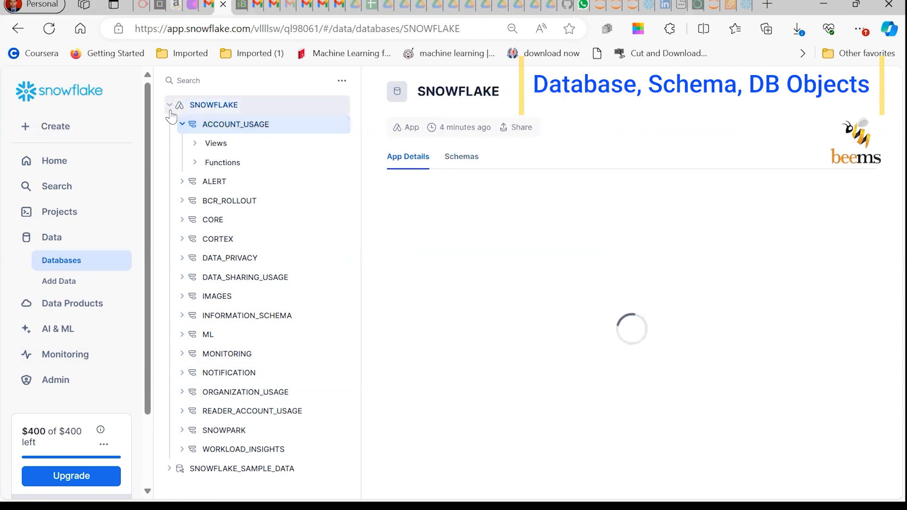
{"action": "left_click", "coordinate": [204, 108]}
Step: Browse SNOWFLAKE_SAMPLE_DATA down to the tables of the TPCH_SF1000 schema and view the LINEITEM table details
{"action": "left_click", "coordinate": [228, 134]}
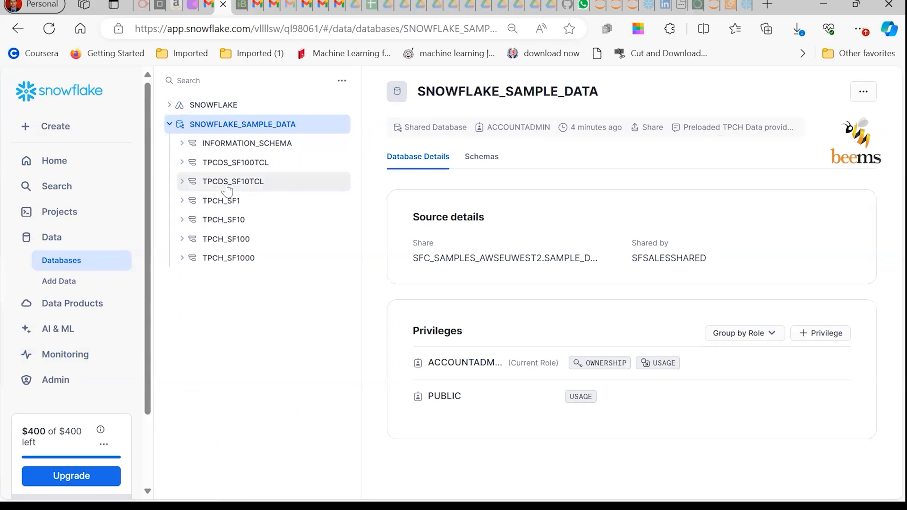
{"action": "left_click", "coordinate": [226, 260]}
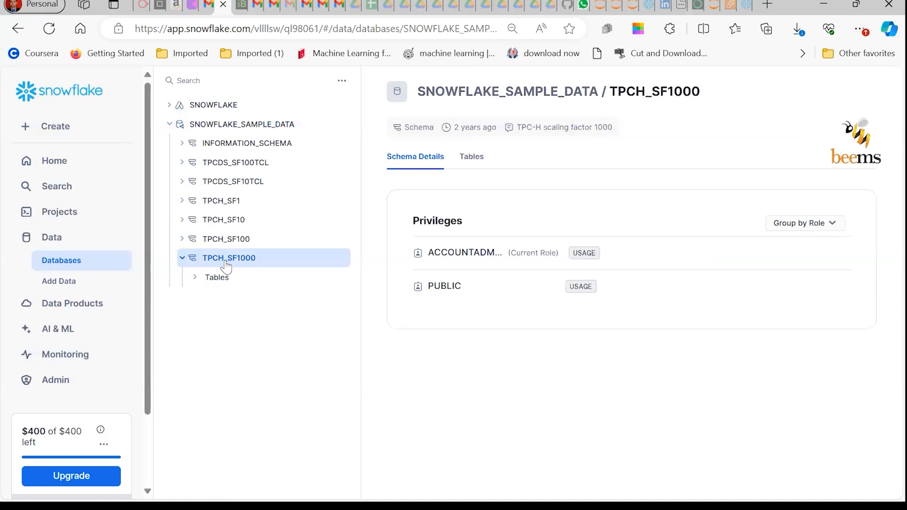
{"action": "left_click", "coordinate": [237, 283]}
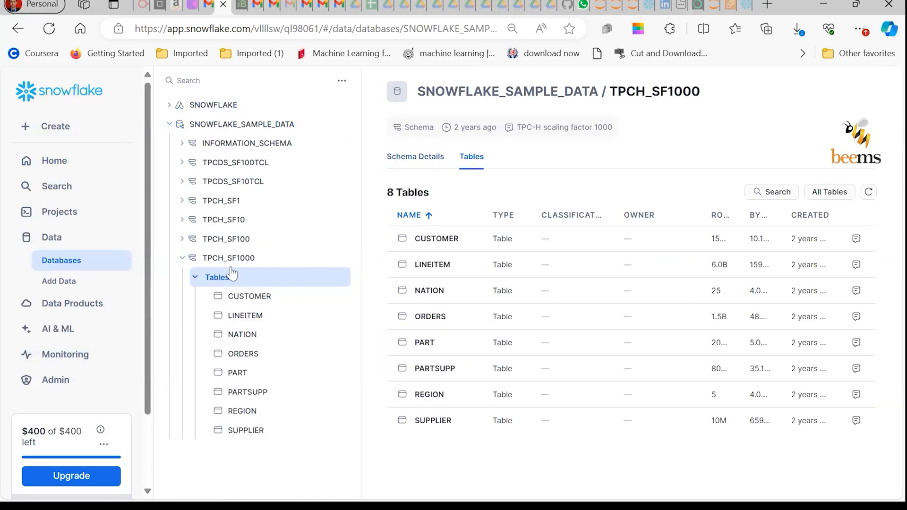
{"action": "left_click", "coordinate": [249, 322]}
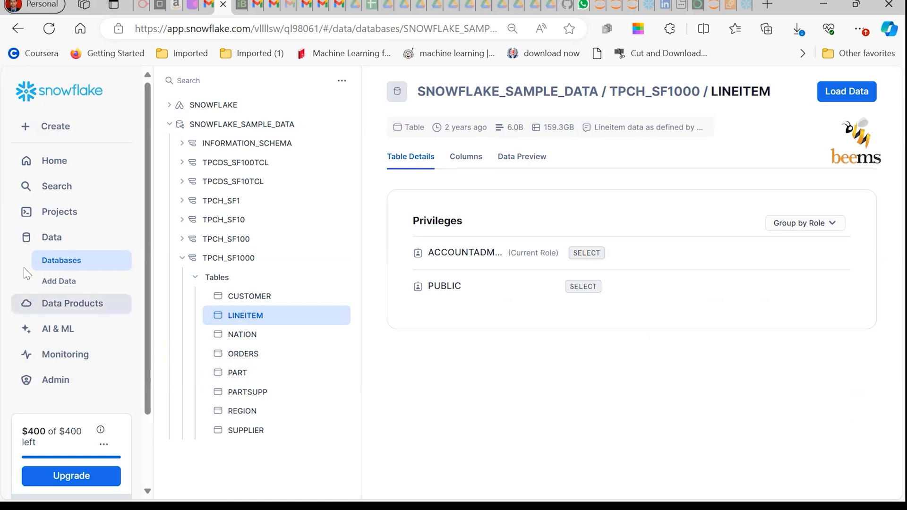
Step: View the Databases overview, the AI & ML Studio and the Query History under Monitoring
{"action": "left_click", "coordinate": [44, 236]}
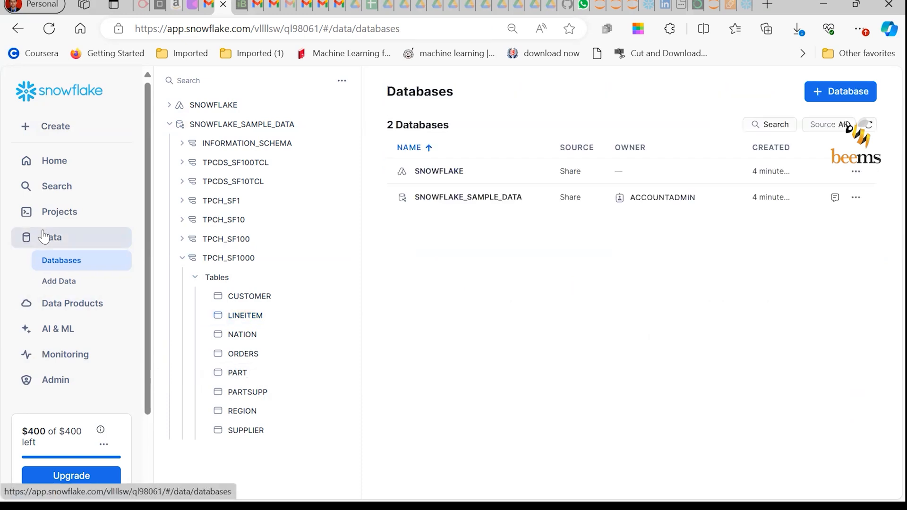
{"action": "left_click", "coordinate": [62, 335]}
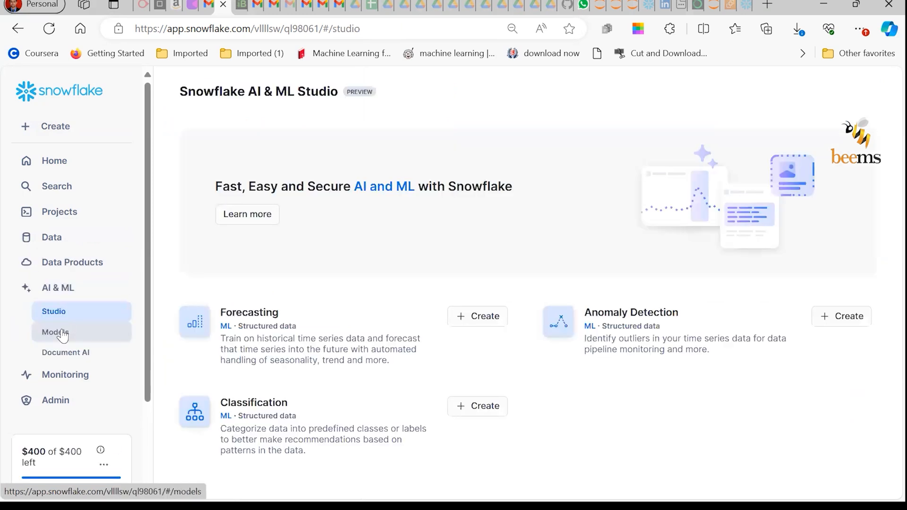
{"action": "left_click", "coordinate": [73, 380]}
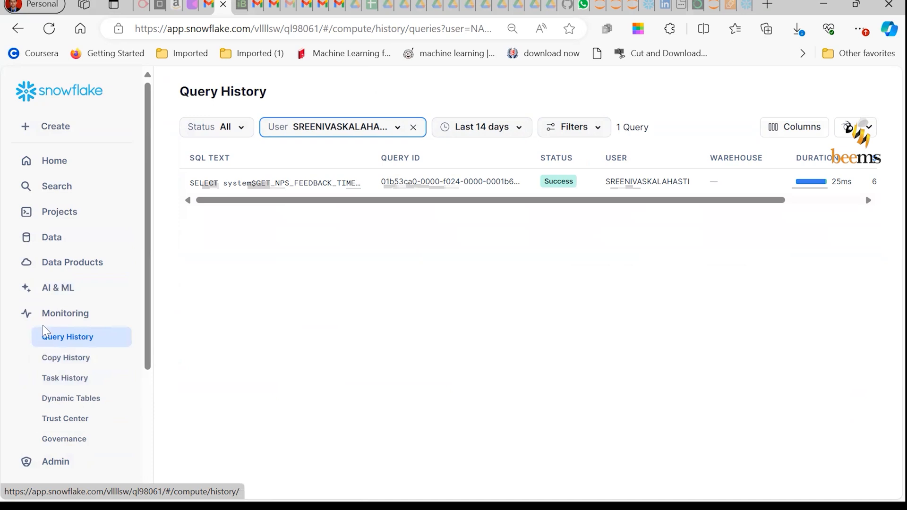
Step: View the Cost Management consumption data under Admin and list its available usage types
{"action": "left_click", "coordinate": [60, 461]}
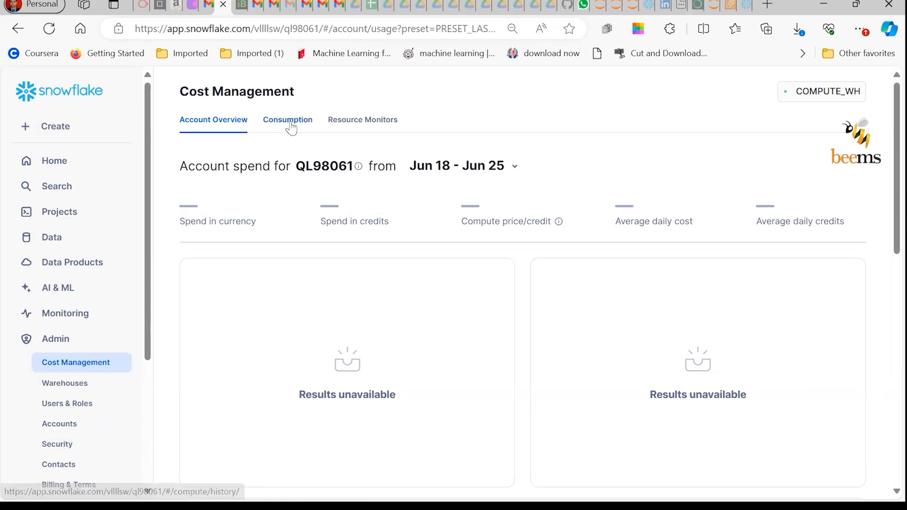
{"action": "left_click", "coordinate": [307, 122]}
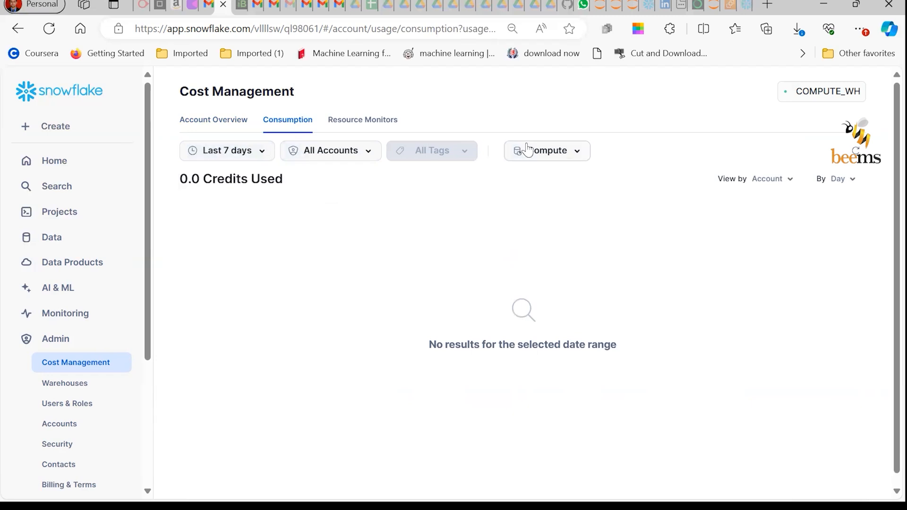
{"action": "left_click", "coordinate": [562, 151]}
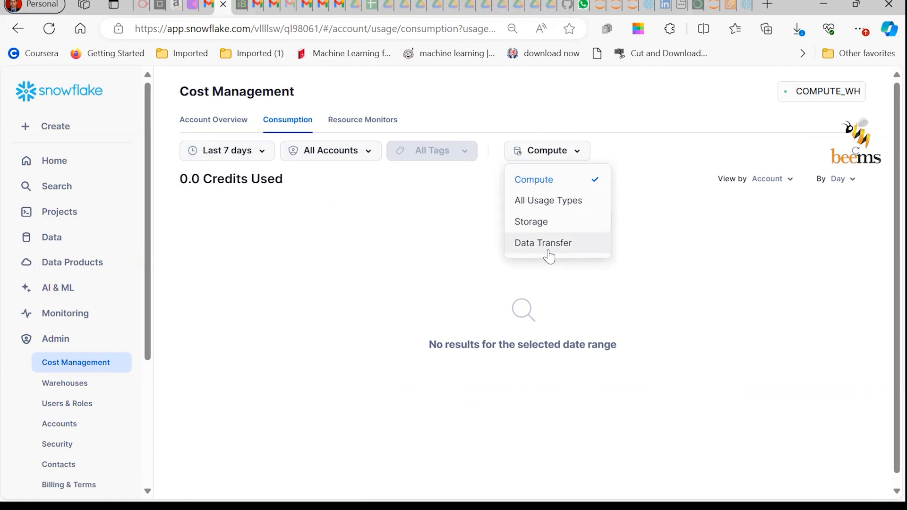
Step: View the Contacts page and the Billing & Terms page in the Admin section
{"action": "scroll", "coordinate": [49, 368], "scroll_direction": "down", "scroll_amount": 4}
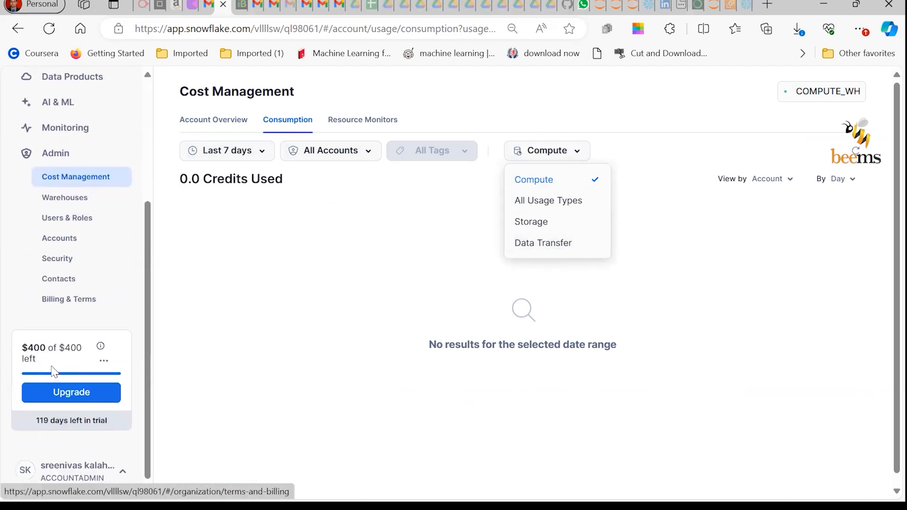
{"action": "left_click", "coordinate": [58, 279]}
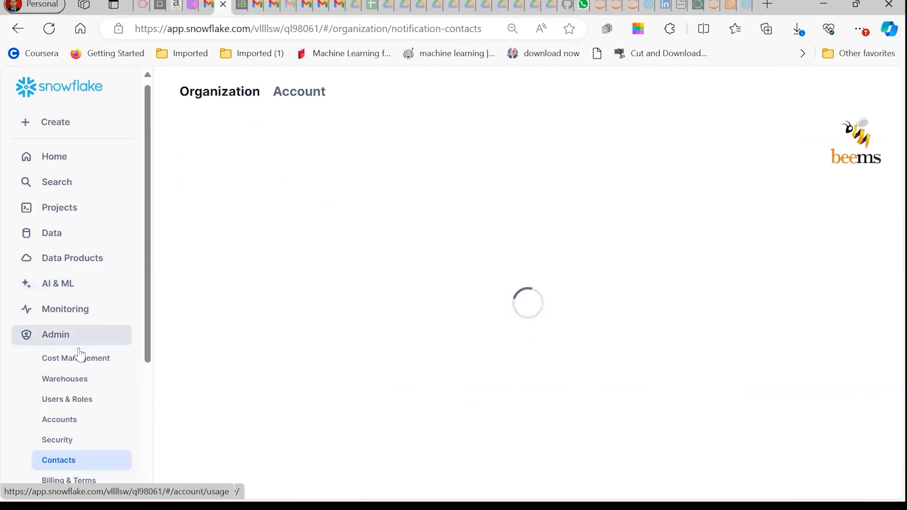
{"action": "scroll", "coordinate": [78, 355], "scroll_direction": "down", "scroll_amount": 5}
{"action": "left_click", "coordinate": [75, 302]}
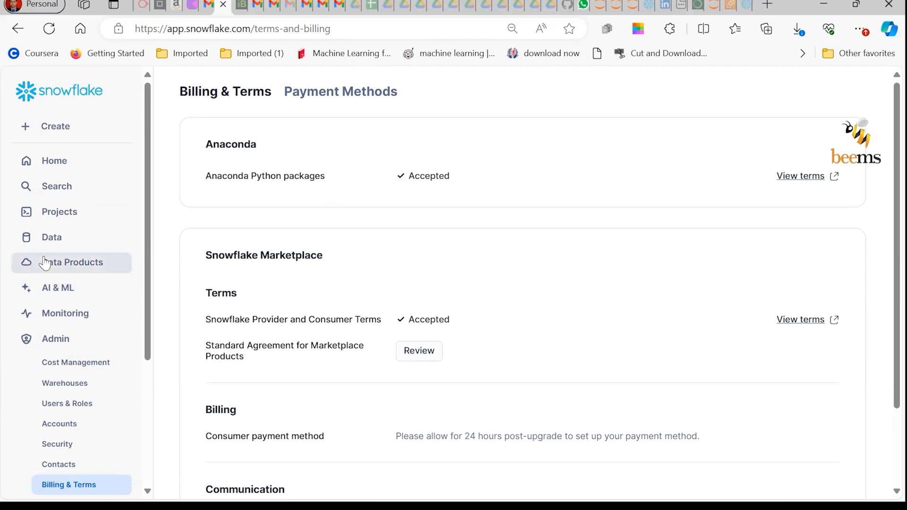
Step: Create a new warehouse named demo_wh, keeping the Standard type and X-Small size
{"action": "left_click", "coordinate": [74, 385]}
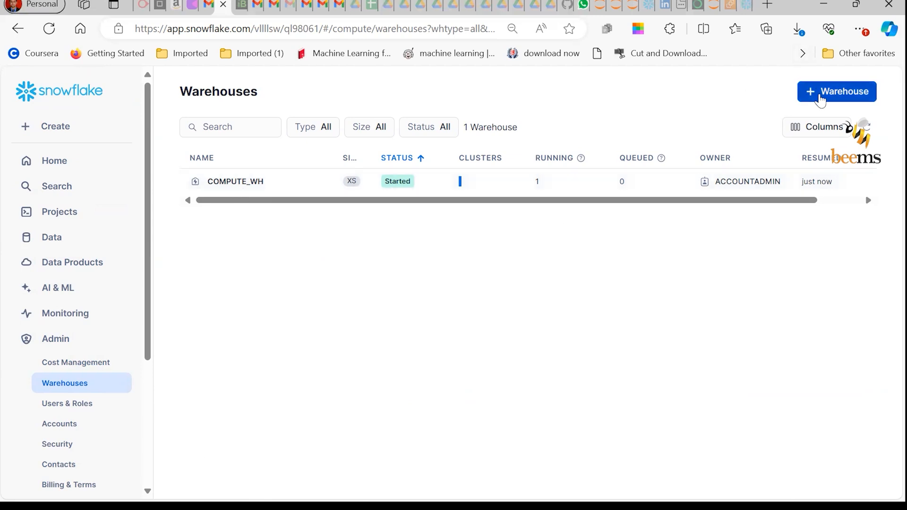
{"action": "left_click", "coordinate": [836, 91]}
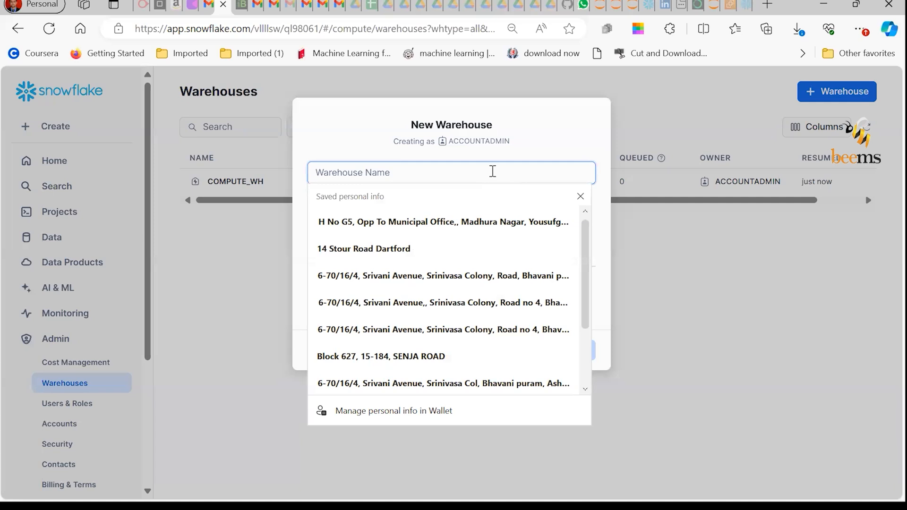
{"action": "type", "text": "demo"}
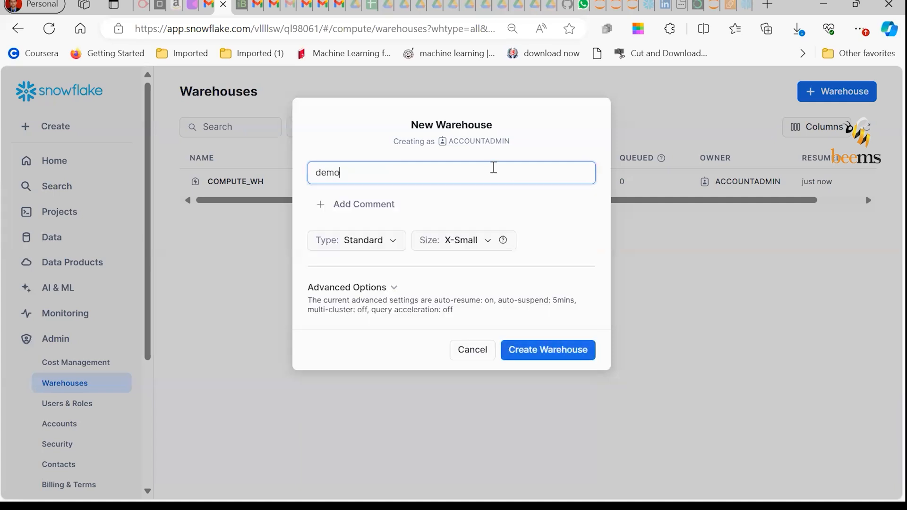
{"action": "type", "text": "_wh"}
{"action": "left_click", "coordinate": [565, 357]}
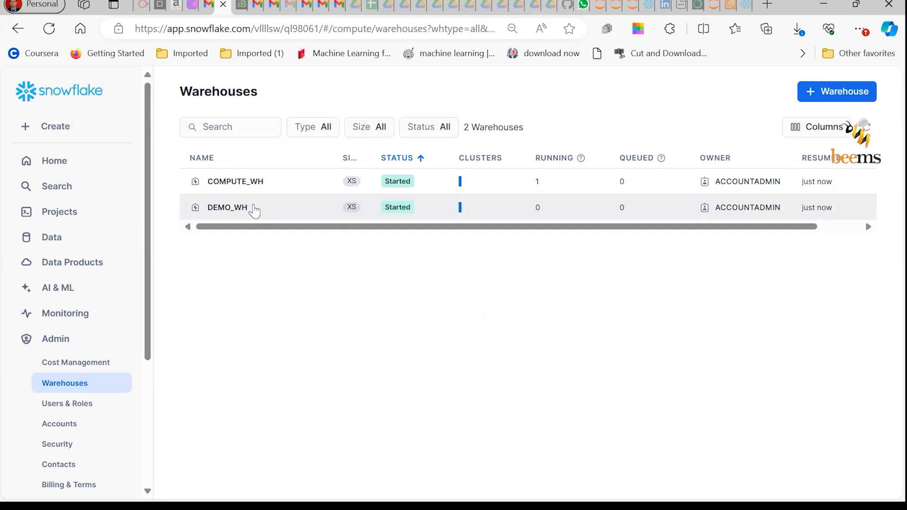
Step: Create a user named demo, entering and confirming the account password, and decline the browser's offer to update the saved password
{"action": "left_click", "coordinate": [92, 410]}
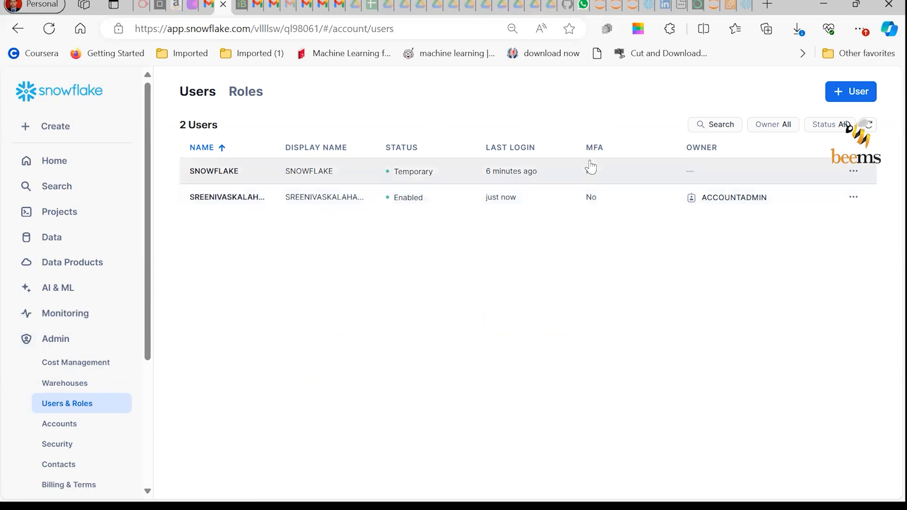
{"action": "left_click", "coordinate": [857, 93]}
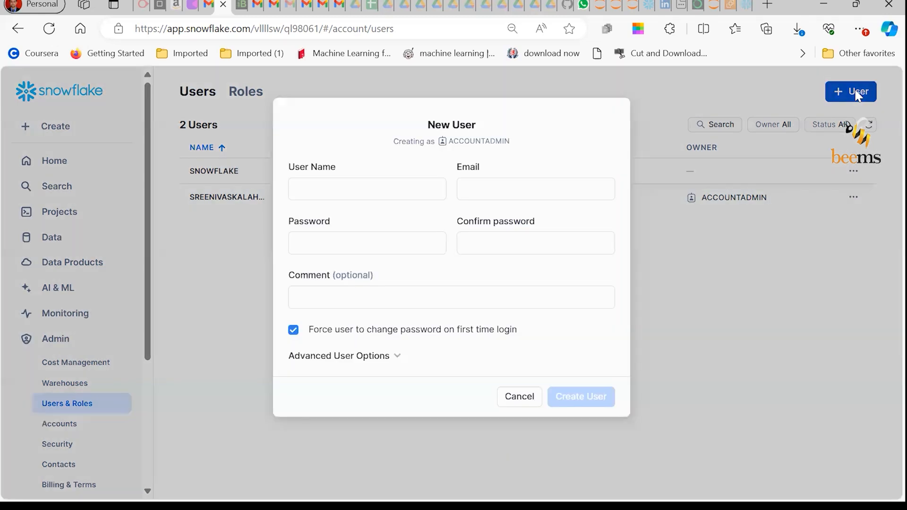
{"action": "left_click", "coordinate": [403, 190]}
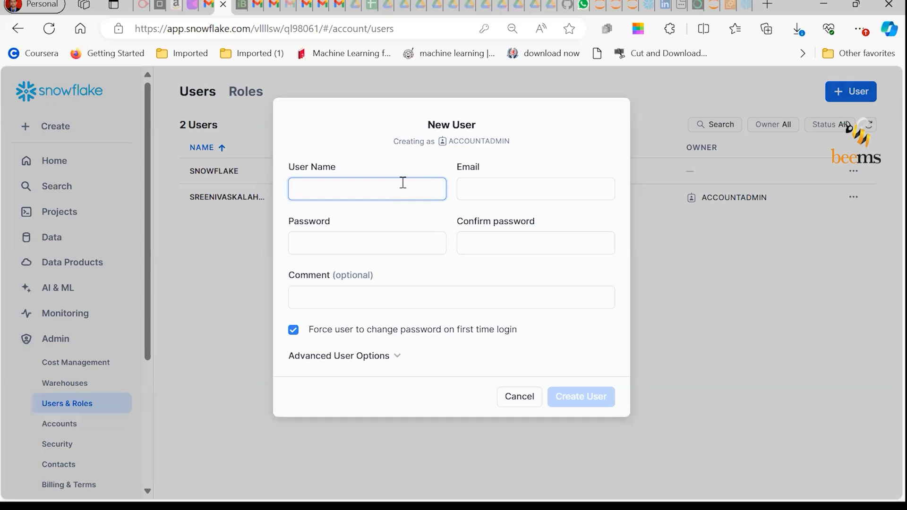
{"action": "type", "text": "demo"}
{"action": "left_click", "coordinate": [426, 240]}
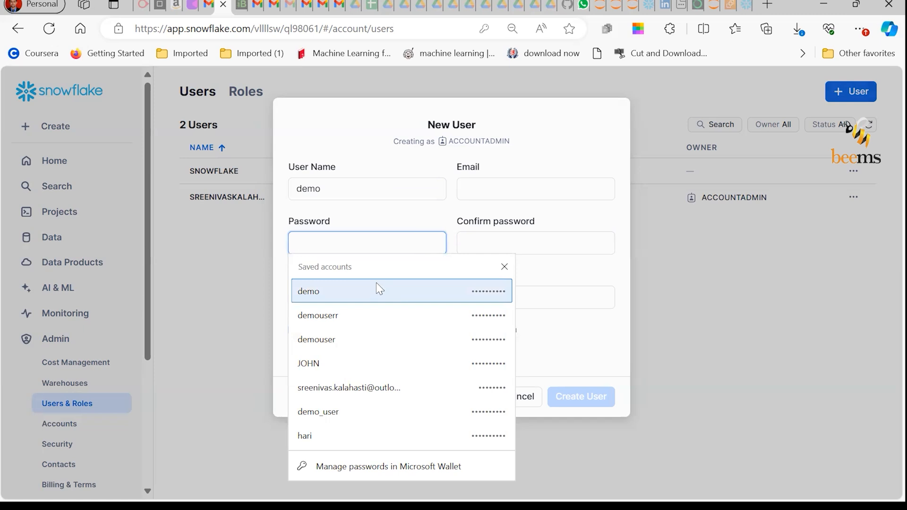
{"action": "type", "text": "••••••••••"}
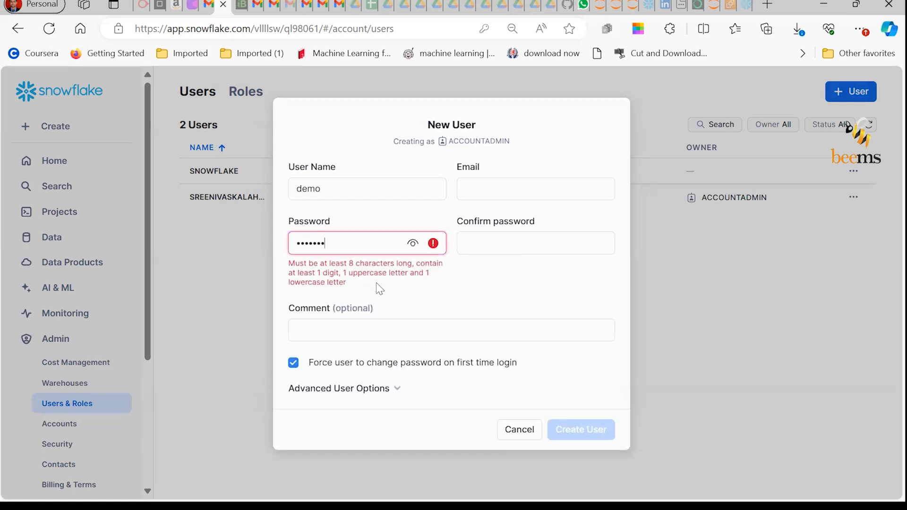
{"action": "key", "text": "Tab"}
{"action": "type", "text": "•••••••••"}
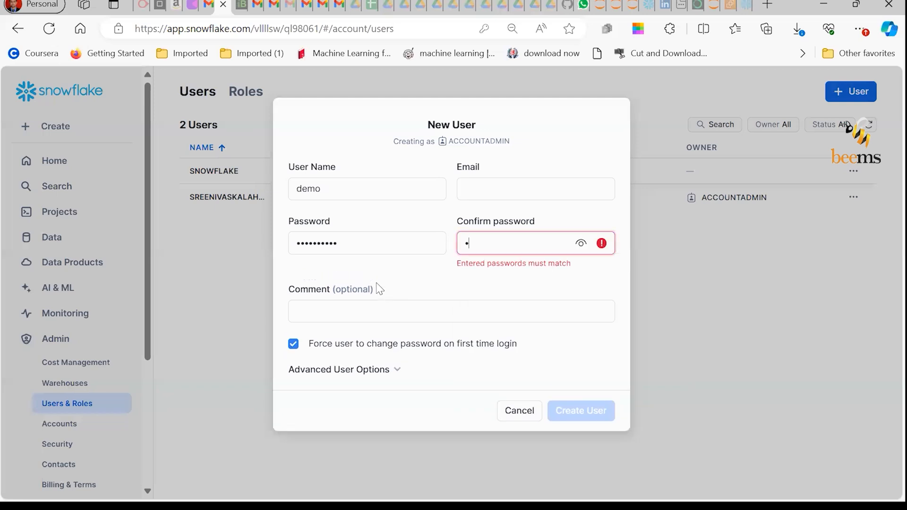
{"action": "type", "text": "•"}
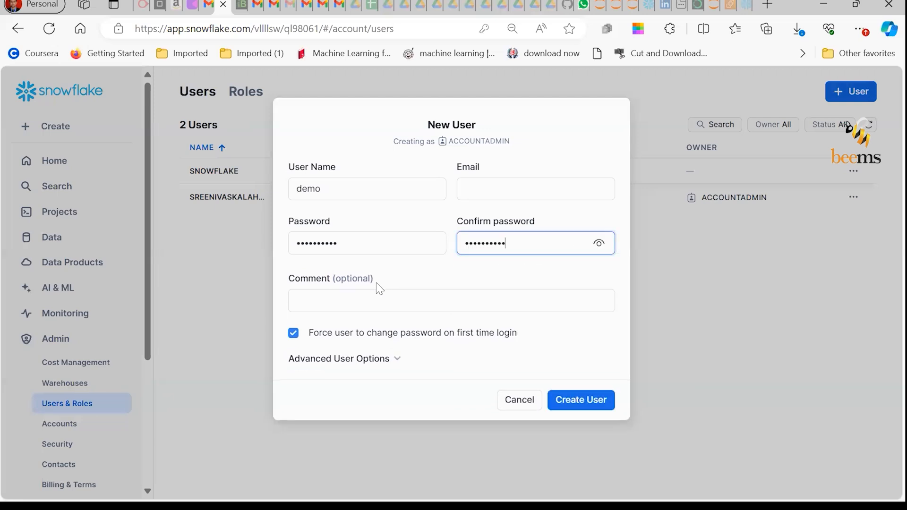
{"action": "left_click", "coordinate": [583, 393]}
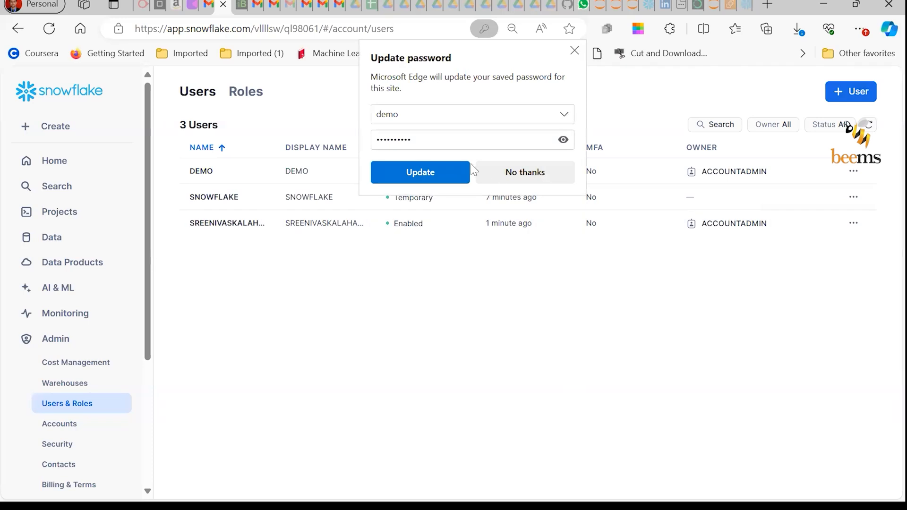
{"action": "left_click", "coordinate": [514, 173]}
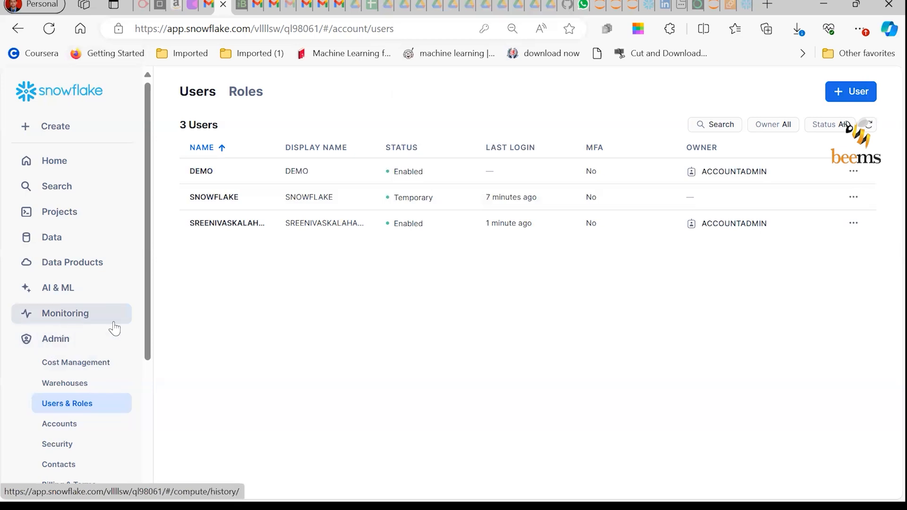
Step: Return to the Worksheets list under Projects and create a new SQL worksheet
{"action": "left_click_drag", "start_coordinate": [147, 343], "coordinate": [158, 445]}
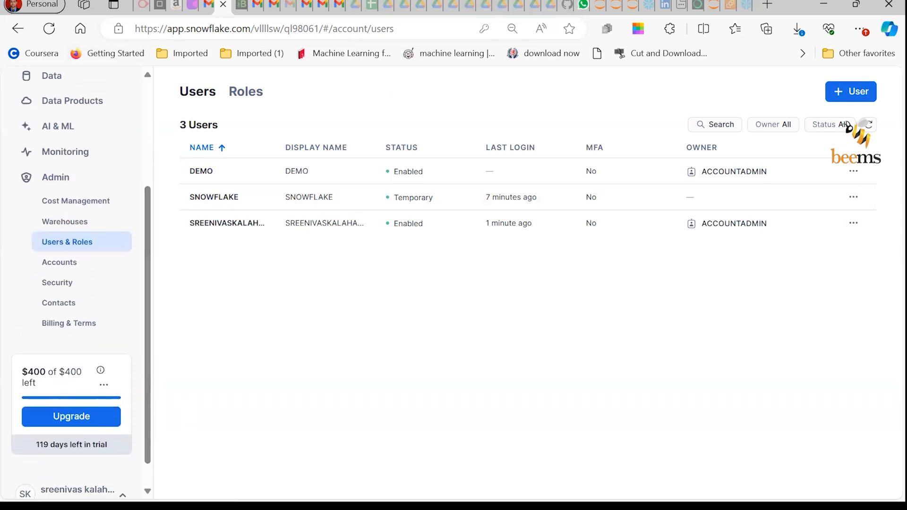
{"action": "mouse_move", "coordinate": [325, 502]}
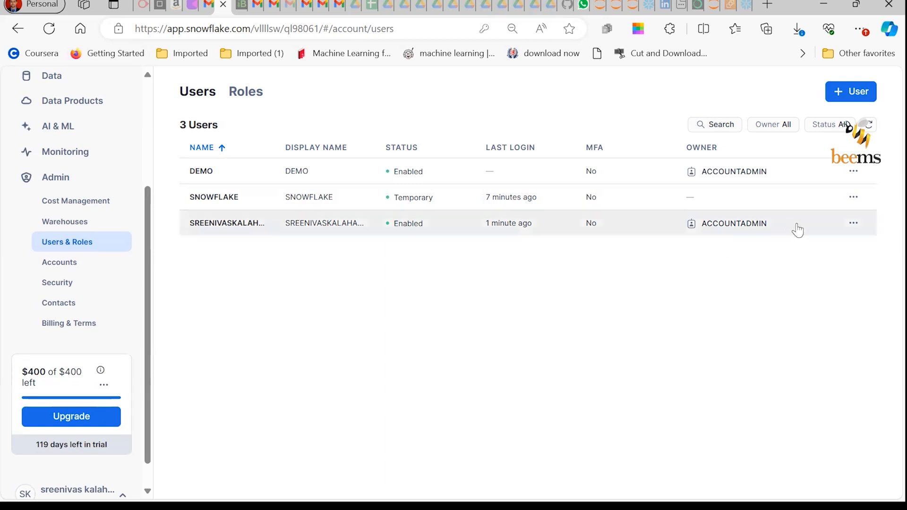
{"action": "scroll", "coordinate": [93, 283], "scroll_direction": "up", "scroll_amount": 3}
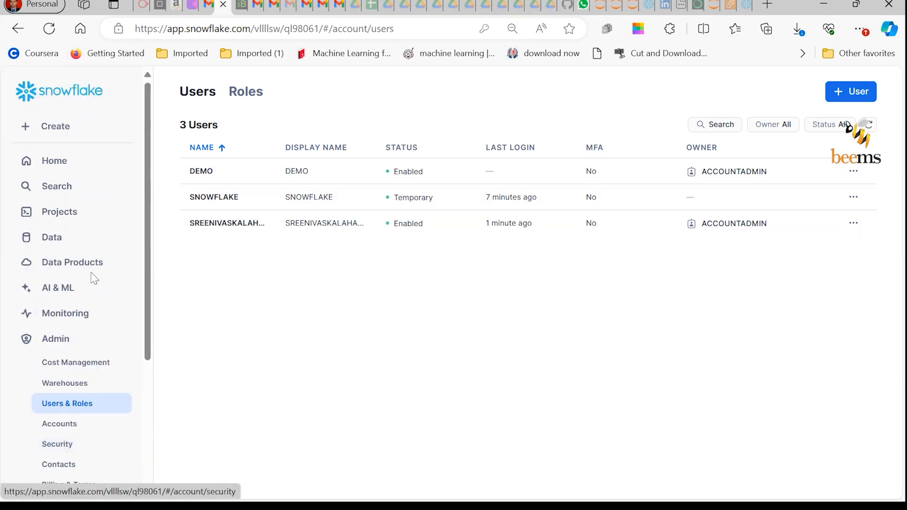
{"action": "left_click", "coordinate": [96, 213]}
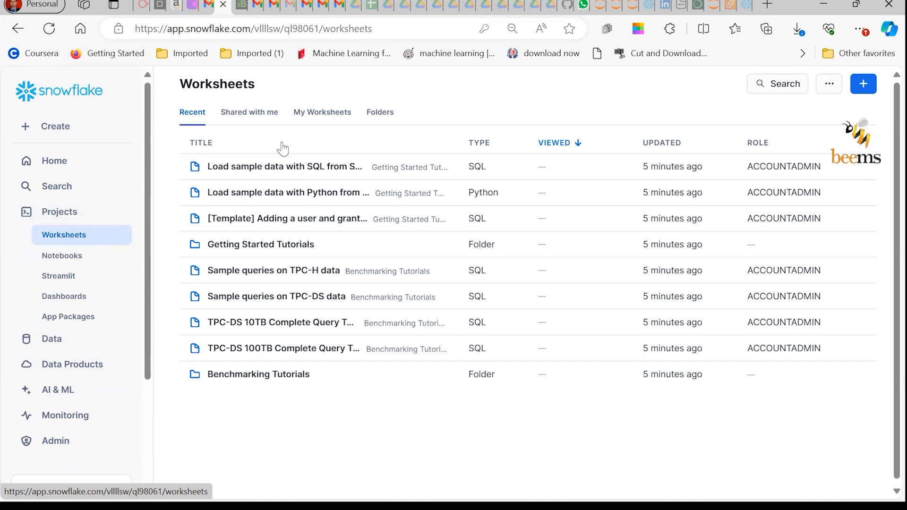
{"action": "left_click", "coordinate": [863, 84]}
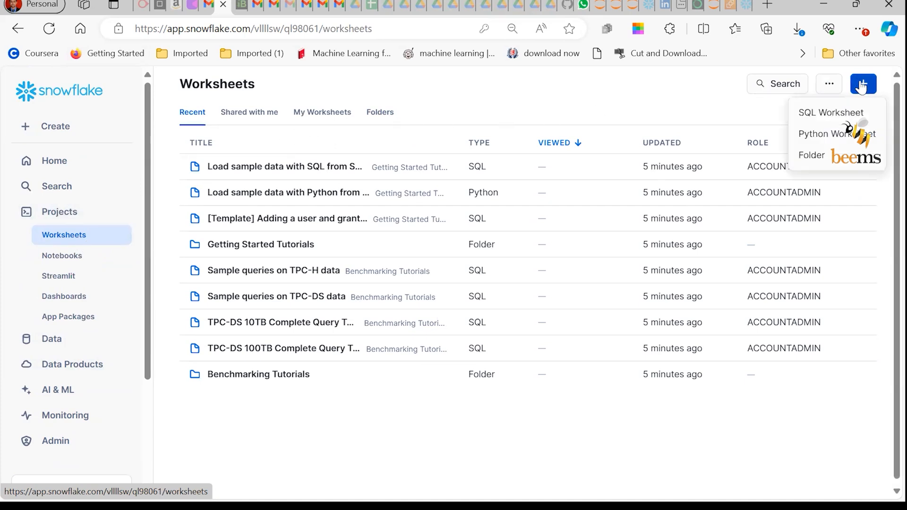
{"action": "left_click", "coordinate": [789, 153]}
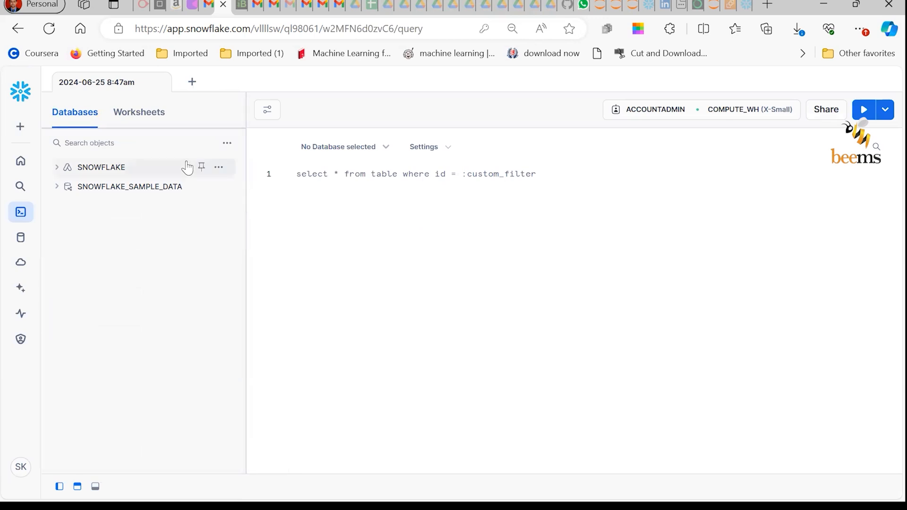
Step: Expand SNOWFLAKE_SAMPLE_DATA in the worksheet's object browser down to the tables of the TPCH_SF1000 schema
{"action": "mouse_move", "coordinate": [135, 189]}
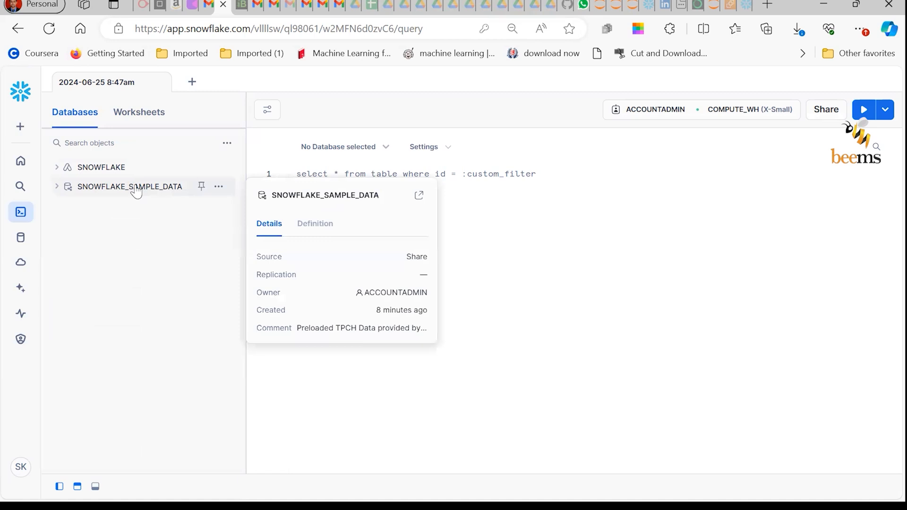
{"action": "left_click", "coordinate": [136, 187]}
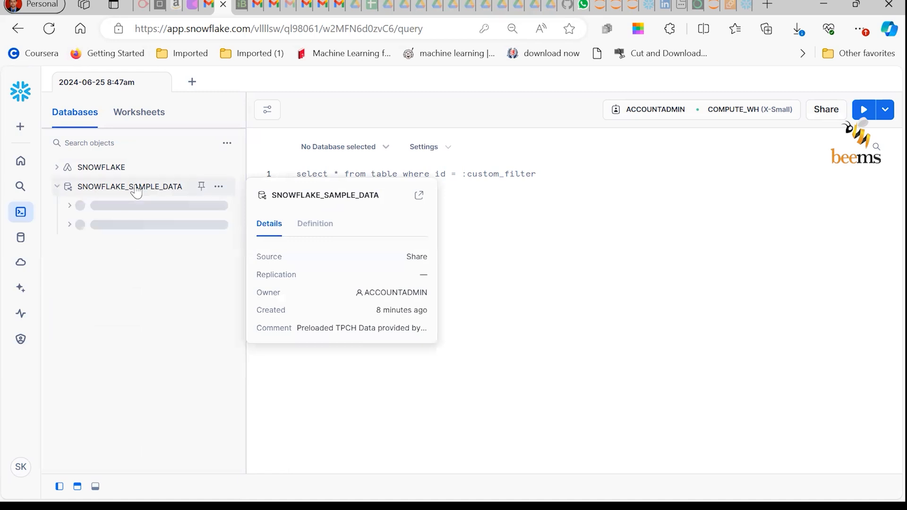
{"action": "left_click", "coordinate": [125, 320]}
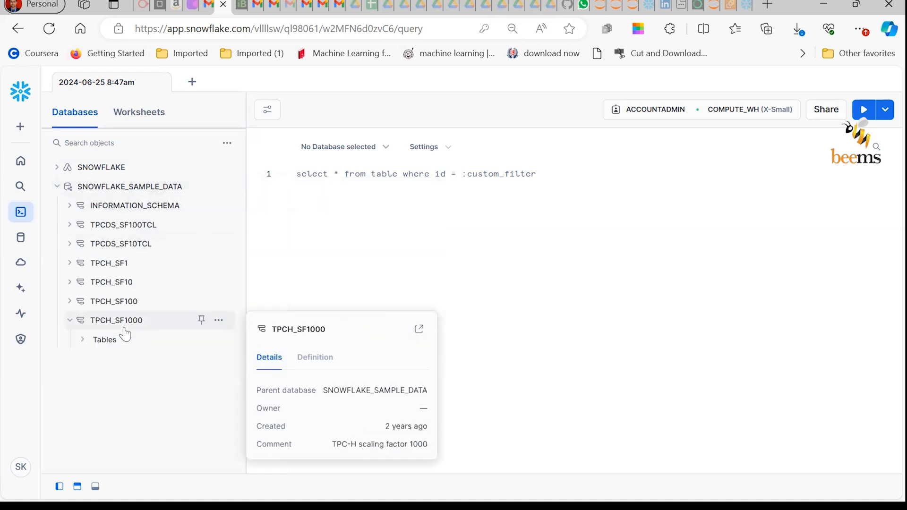
{"action": "left_click", "coordinate": [123, 340]}
{"action": "mouse_move", "coordinate": [126, 362]}
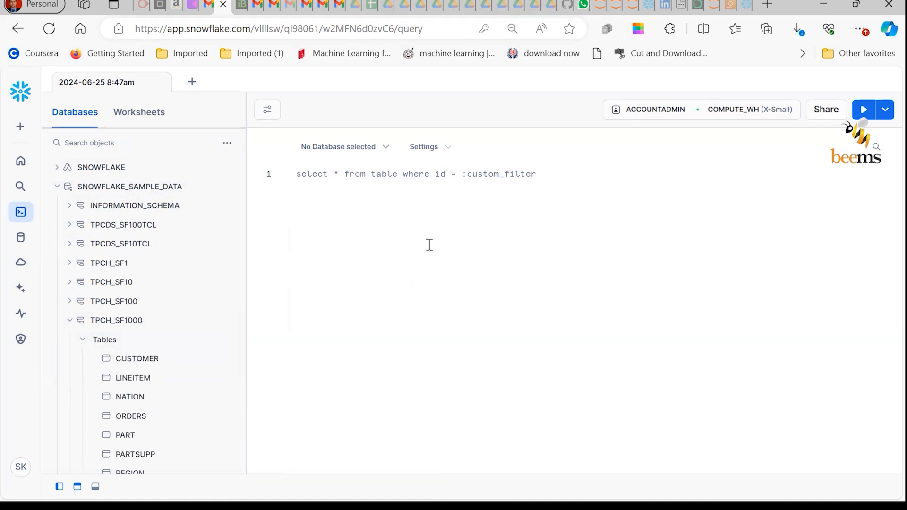
Step: Write and run the statement "create database test;" in the worksheet, and collapse SNOWFLAKE_SAMPLE_DATA in the database list
{"action": "key", "text": "ctrl+a"}
{"action": "type", "text": "c"}
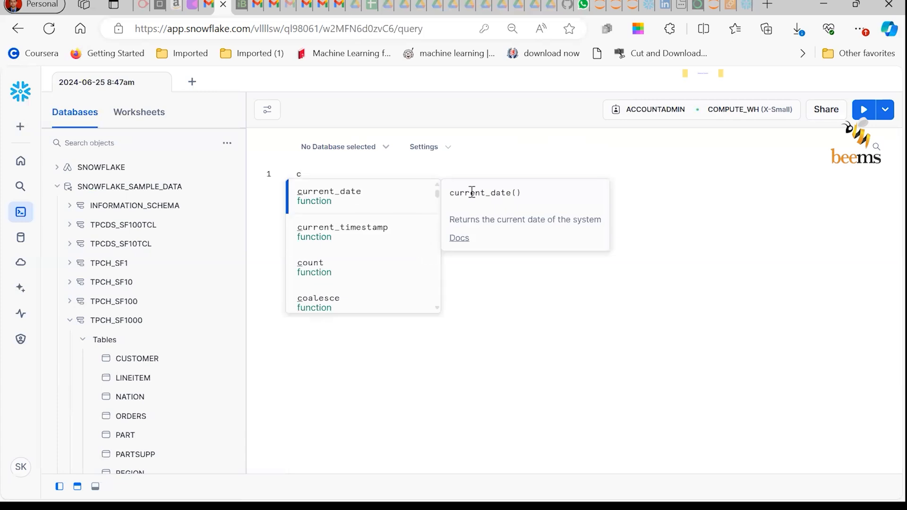
{"action": "left_click", "coordinate": [376, 202]}
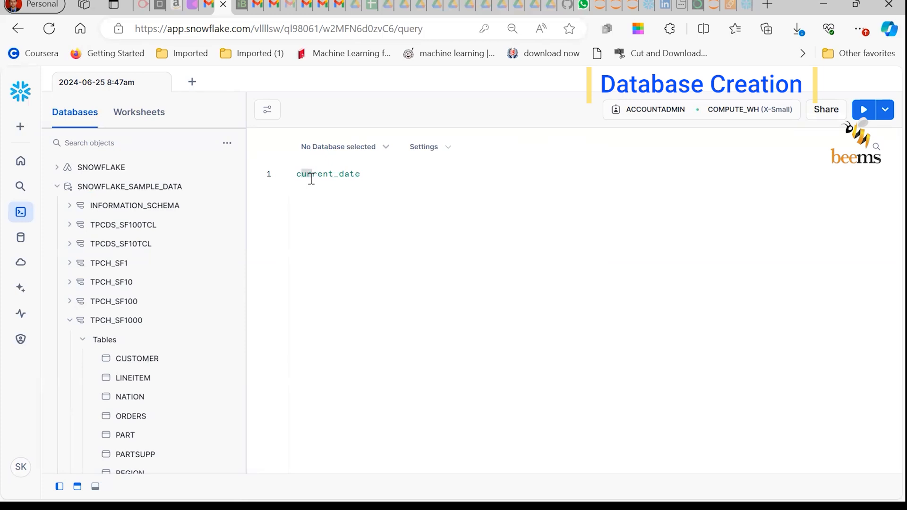
{"action": "key", "text": "BackSpace"}
{"action": "left_click_drag", "start_coordinate": [349, 175], "coordinate": [315, 176]}
{"action": "type", "text": "ate "}
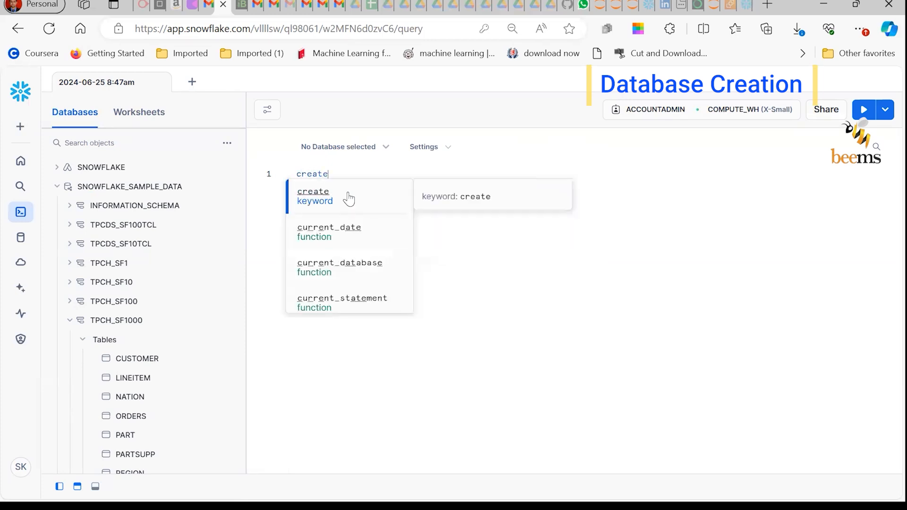
{"action": "type", "text": "database "}
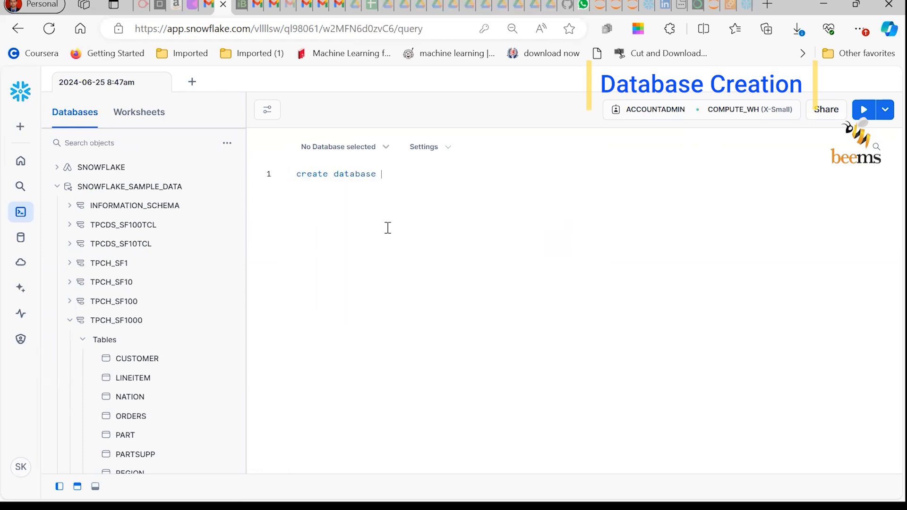
{"action": "type", "text": "test;"}
{"action": "left_click", "coordinate": [863, 109]}
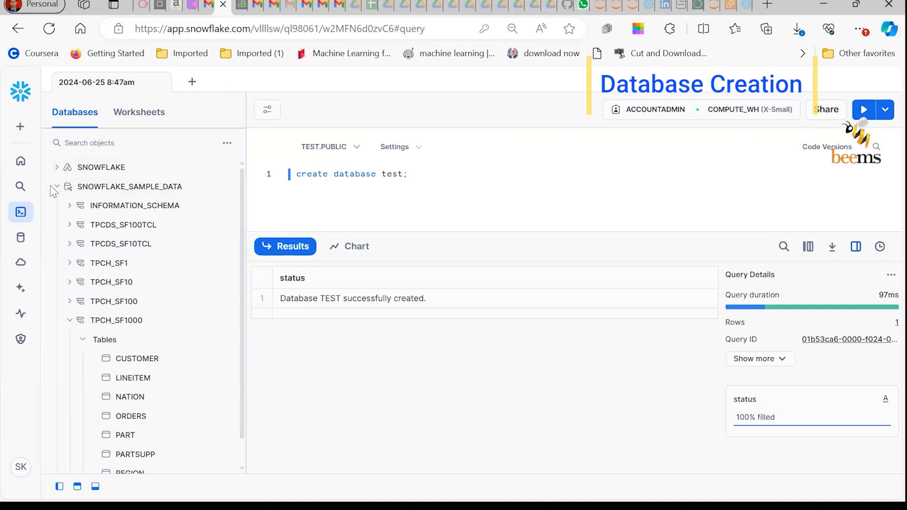
{"action": "left_click", "coordinate": [67, 189]}
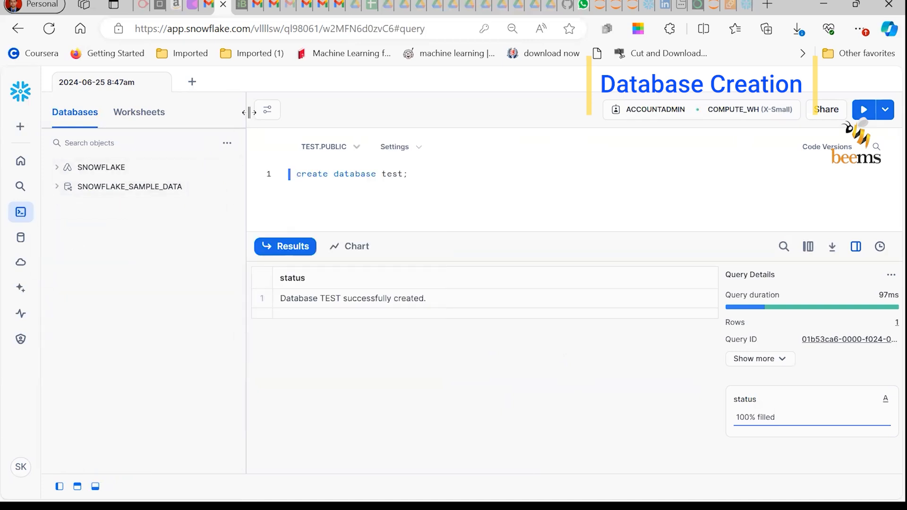
Step: Refresh the worksheet's database list and expand the TEST database and its PUBLIC schema
{"action": "left_click", "coordinate": [227, 143]}
{"action": "left_click", "coordinate": [217, 177]}
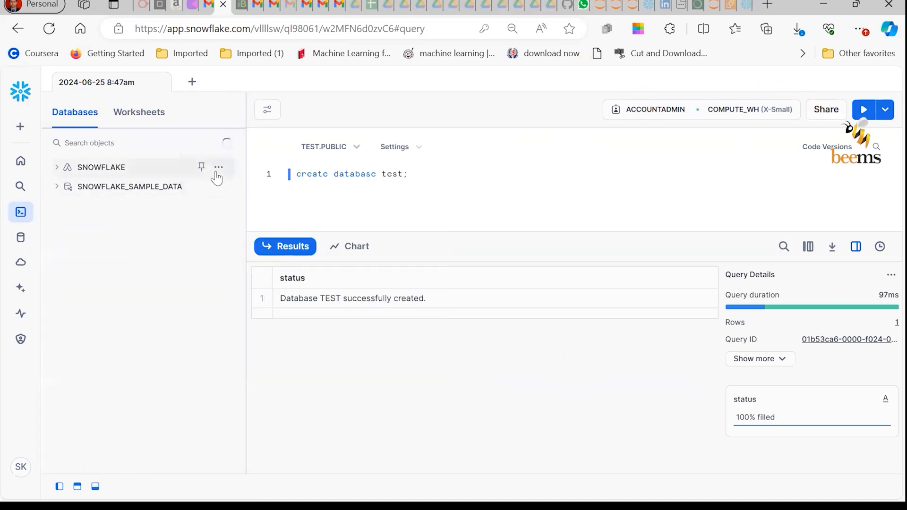
{"action": "mouse_move", "coordinate": [125, 208]}
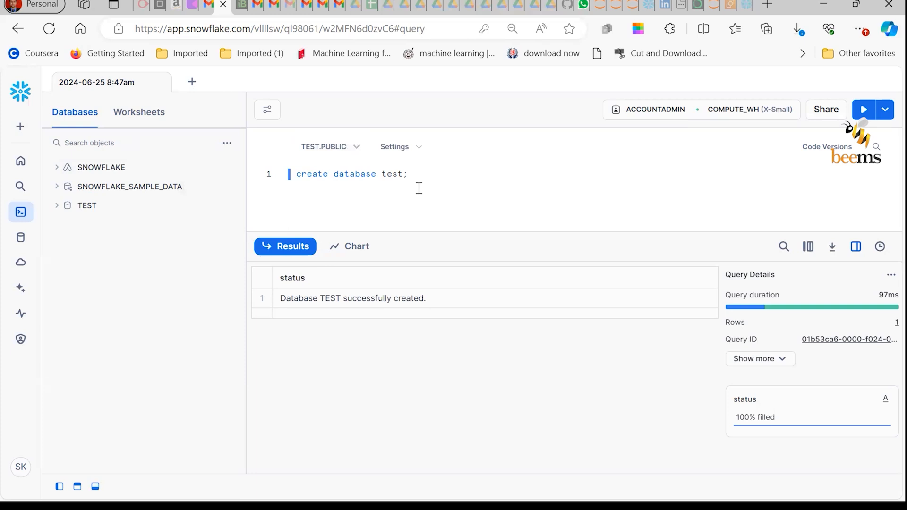
{"action": "left_click", "coordinate": [87, 207]}
{"action": "mouse_move", "coordinate": [94, 228]}
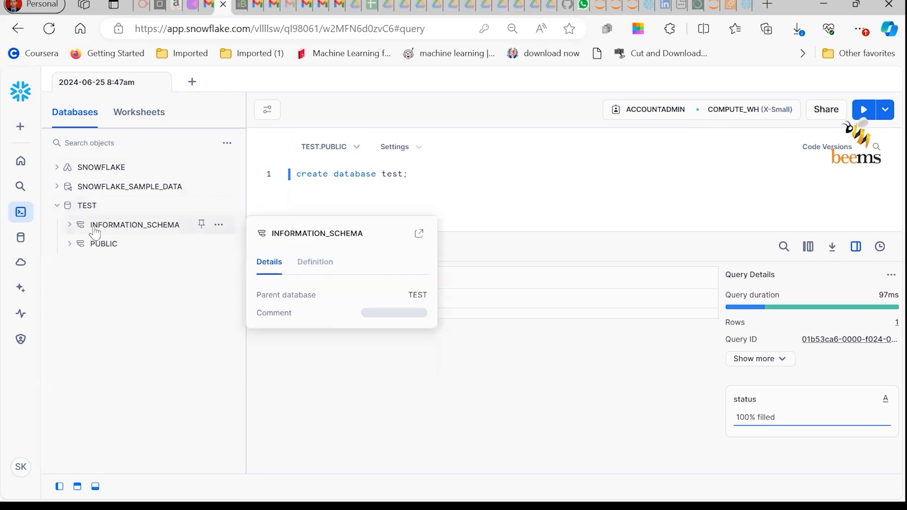
{"action": "mouse_move", "coordinate": [98, 255]}
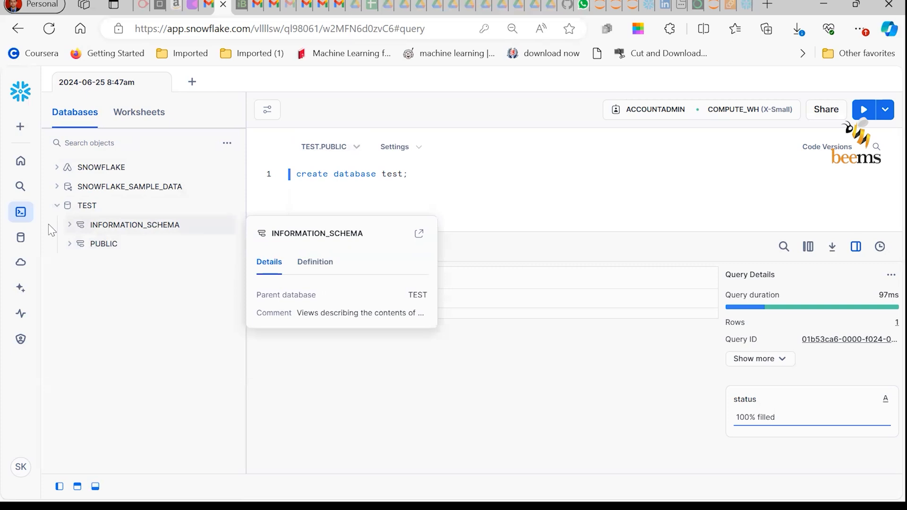
{"action": "left_click", "coordinate": [112, 246]}
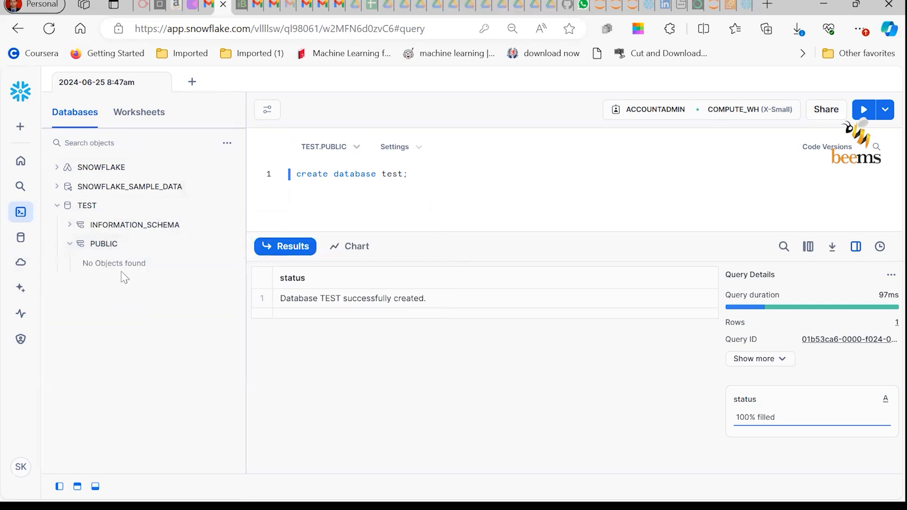
Step: Begin a create table statement for a table named employee below the create database line, with the first column empno as int
{"action": "left_click", "coordinate": [436, 173]}
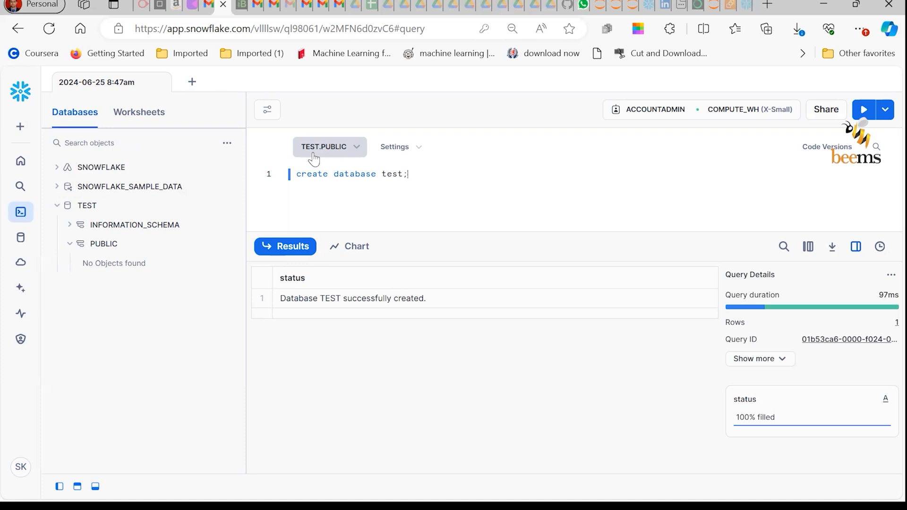
{"action": "left_click", "coordinate": [420, 174]}
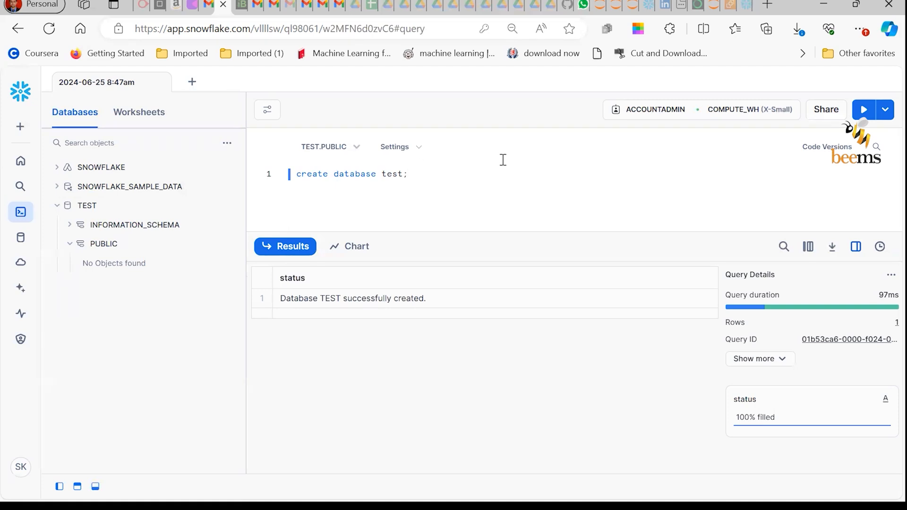
{"action": "key", "text": "Return"}
{"action": "key", "text": "Return"}
{"action": "type", "text": "c"}
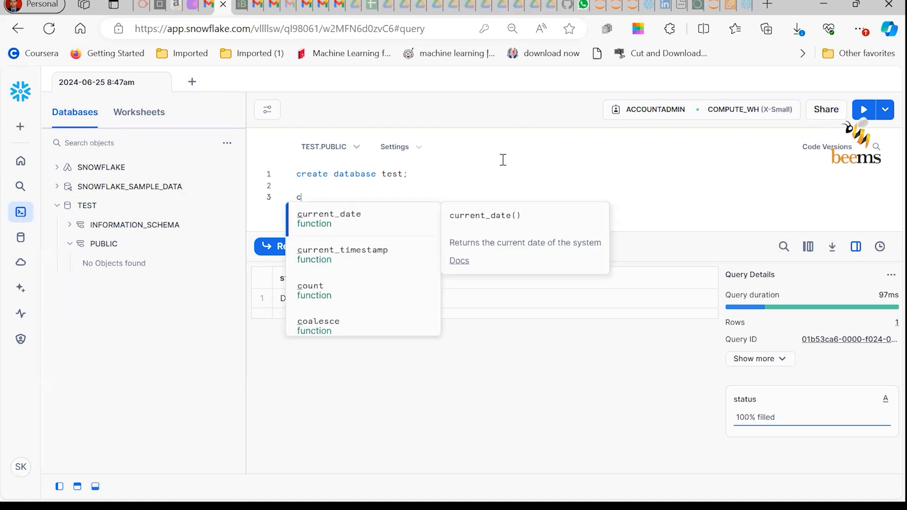
{"action": "double_click", "coordinate": [312, 174]}
{"action": "triple_click", "coordinate": [313, 177]}
{"action": "left_click_drag", "start_coordinate": [312, 177], "coordinate": [298, 199]}
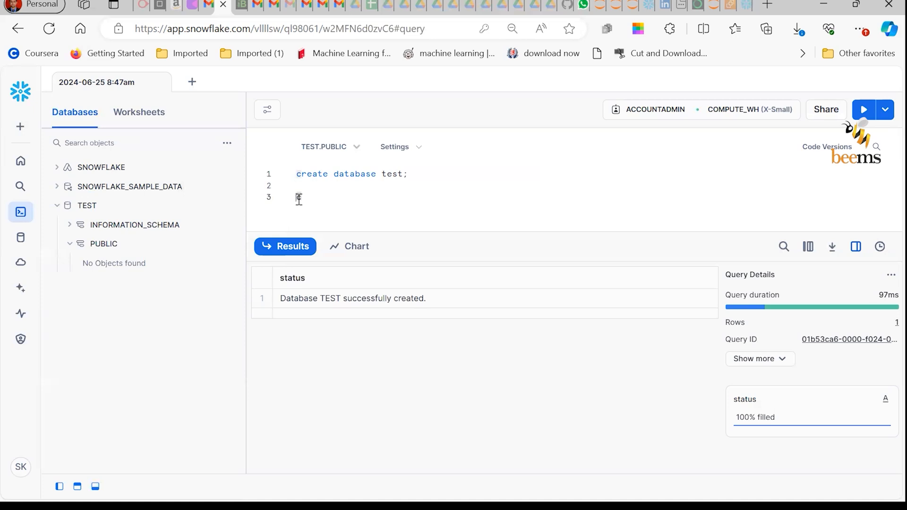
{"action": "type", "text": "create table employee(empno "}
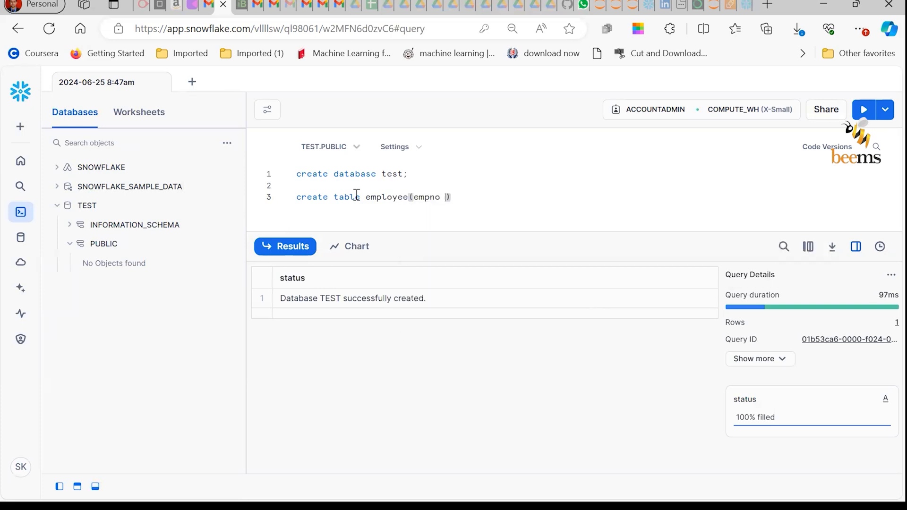
{"action": "type", "text": "int"}
Step: Complete the employee table statement with the columns ename string and sal float, close it with a semicolon, and run only that statement
{"action": "type", "text": ",en"}
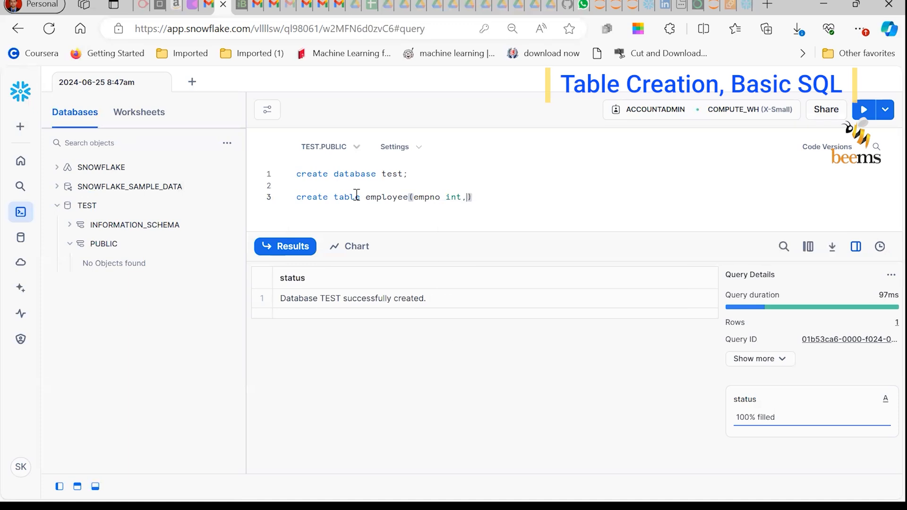
{"action": "type", "text": "ame s"}
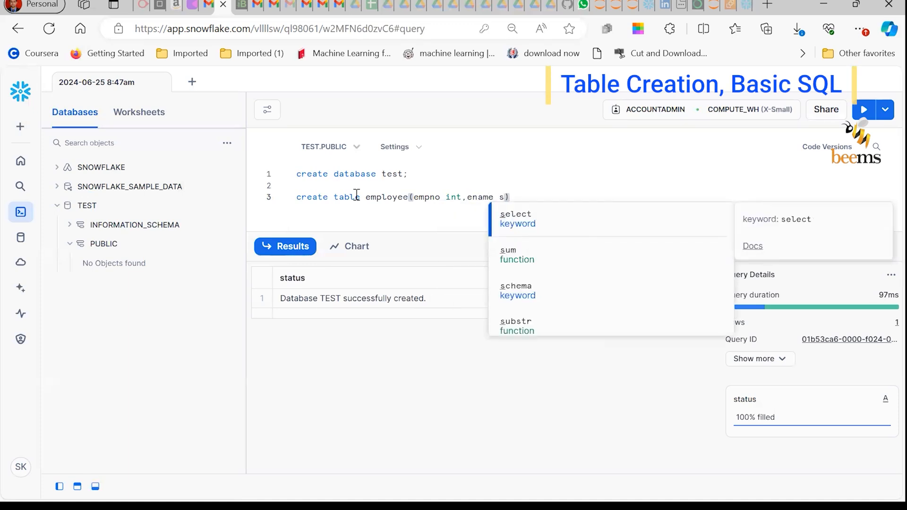
{"action": "type", "text": "t"}
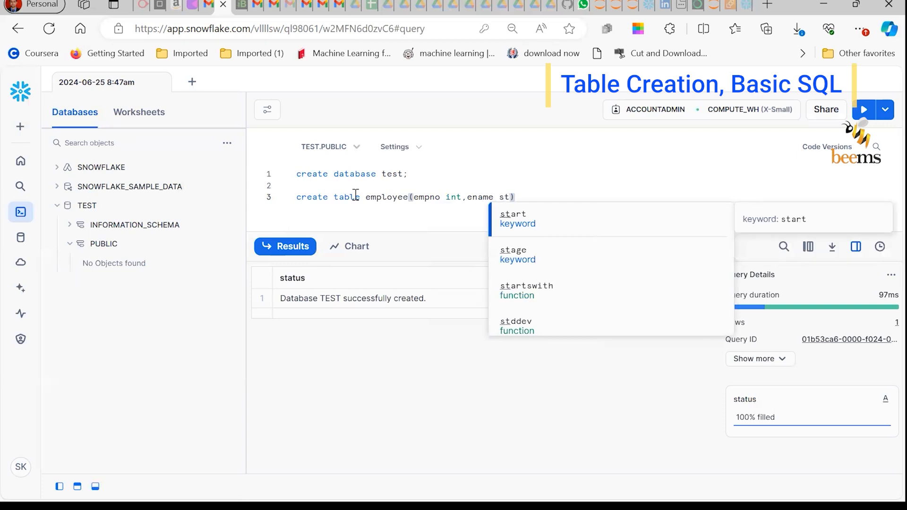
{"action": "left_click", "coordinate": [301, 197]}
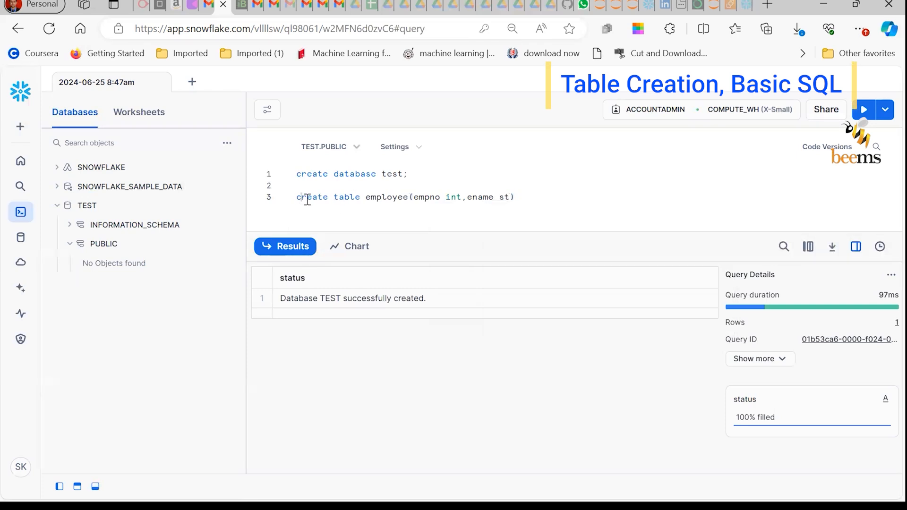
{"action": "left_click", "coordinate": [508, 197]}
{"action": "type", "text": "ring"}
{"action": "key", "text": "Escape"}
{"action": "type", "text": ",salf"}
{"action": "key", "text": "BackSpace"}
{"action": "type", "text": "d"}
{"action": "key", "text": "BackSpace"}
{"action": "type", "text": "float"}
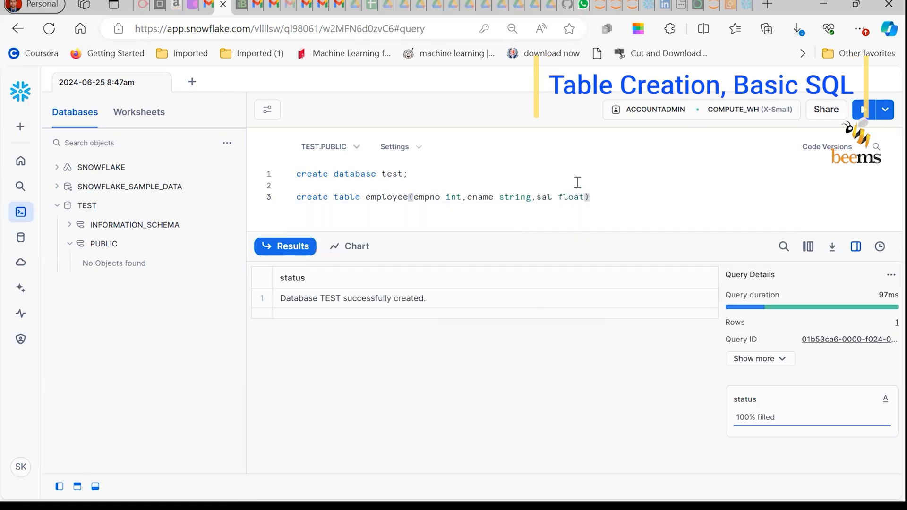
{"action": "left_click", "coordinate": [627, 200]}
{"action": "type", "text": ";"}
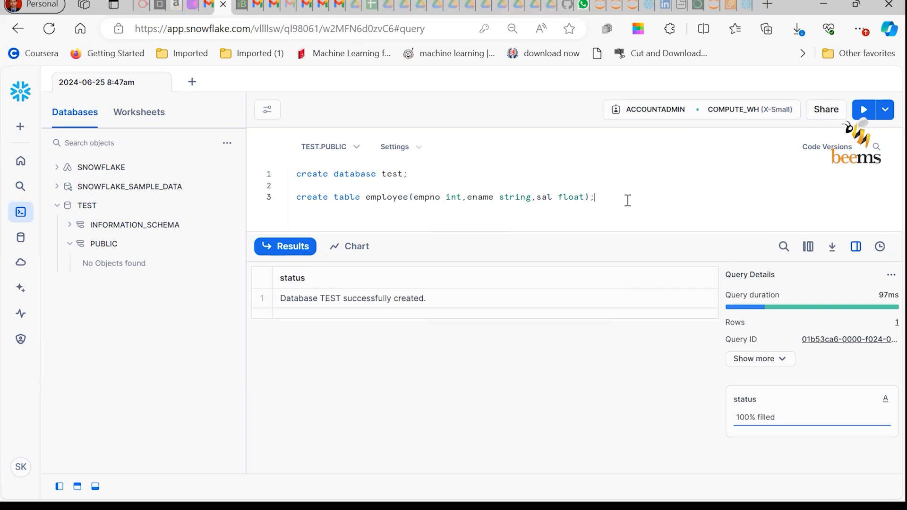
{"action": "left_click_drag", "start_coordinate": [623, 198], "coordinate": [291, 200]}
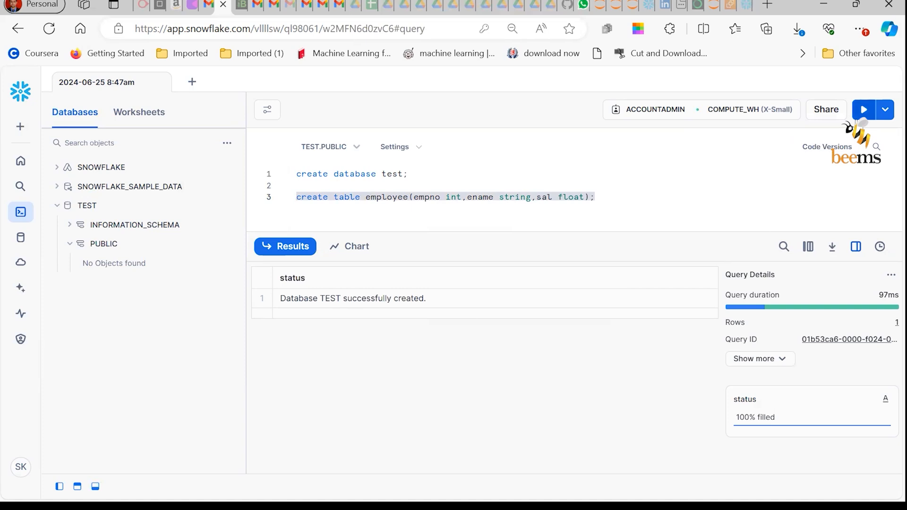
{"action": "left_click", "coordinate": [863, 110]}
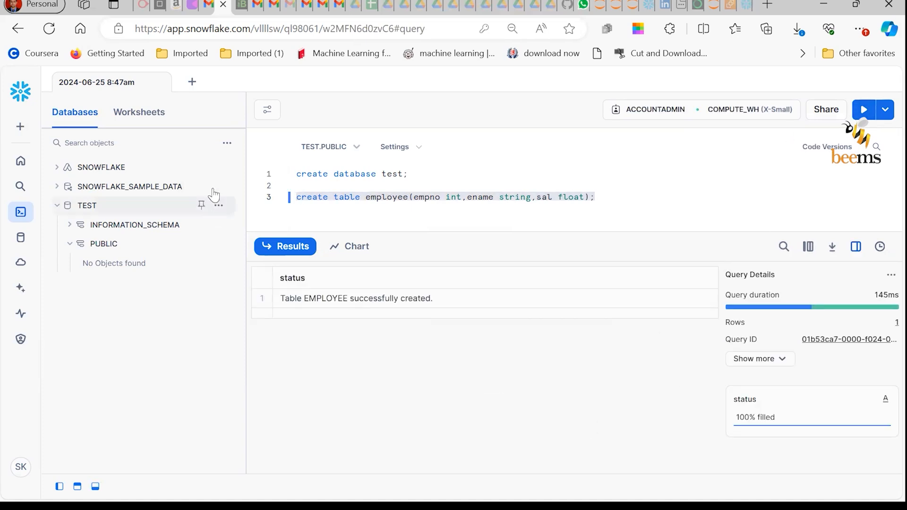
Step: Refresh the database list, expand Tables under TEST's PUBLIC schema, and view the EMPLOYEE table's details
{"action": "left_click", "coordinate": [227, 143]}
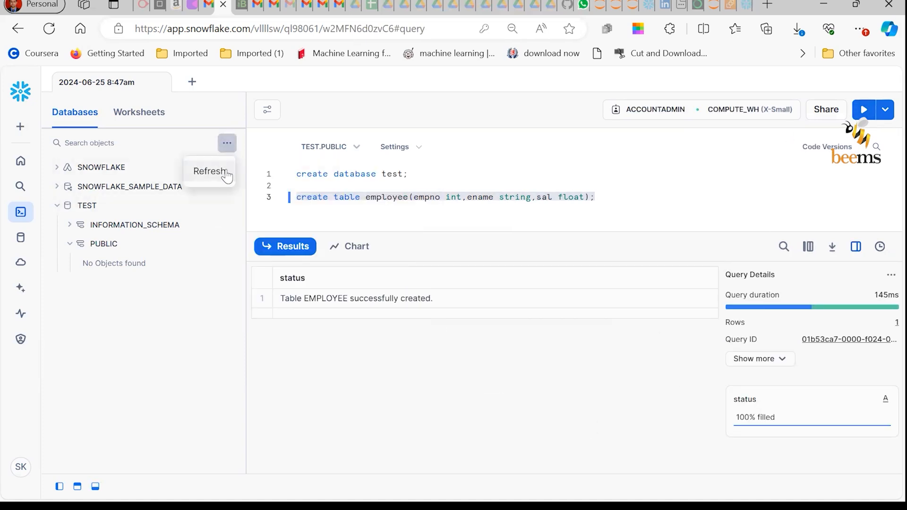
{"action": "left_click", "coordinate": [227, 176]}
{"action": "left_click", "coordinate": [84, 263]}
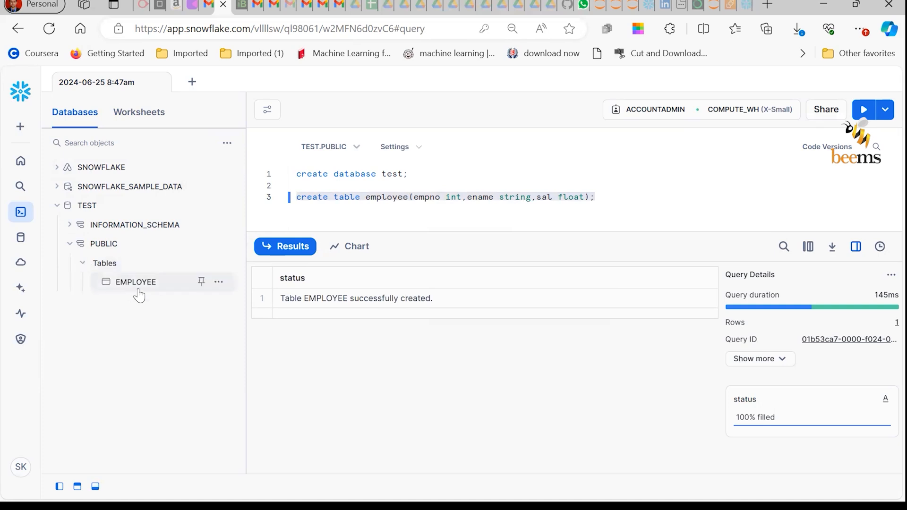
{"action": "mouse_move", "coordinate": [138, 289]}
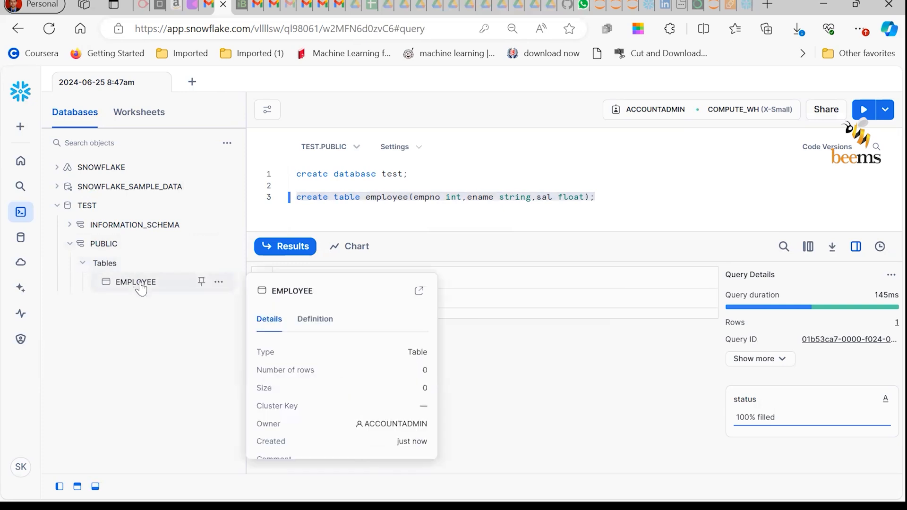
Step: Begin an "insert into employee values" statement below the create table statement
{"action": "left_click", "coordinate": [647, 207]}
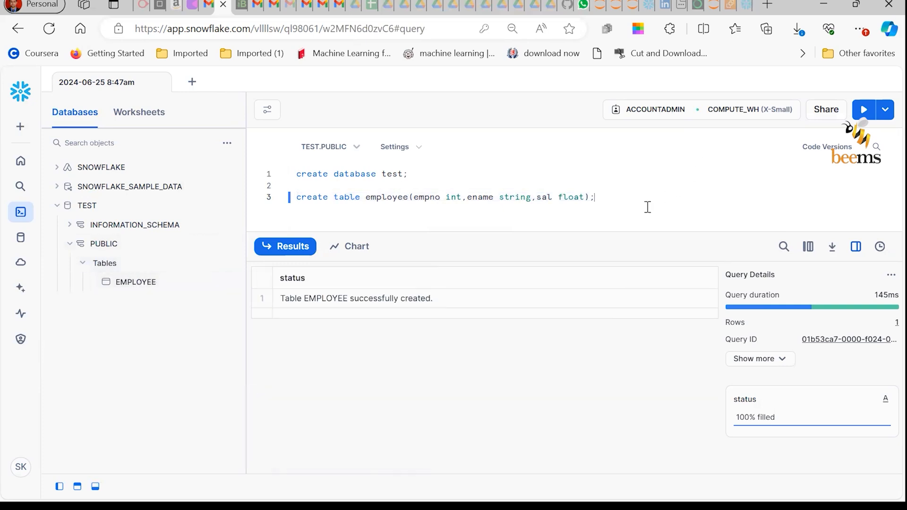
{"action": "key", "text": "Return"}
{"action": "key", "text": "Return"}
{"action": "type", "text": "in"}
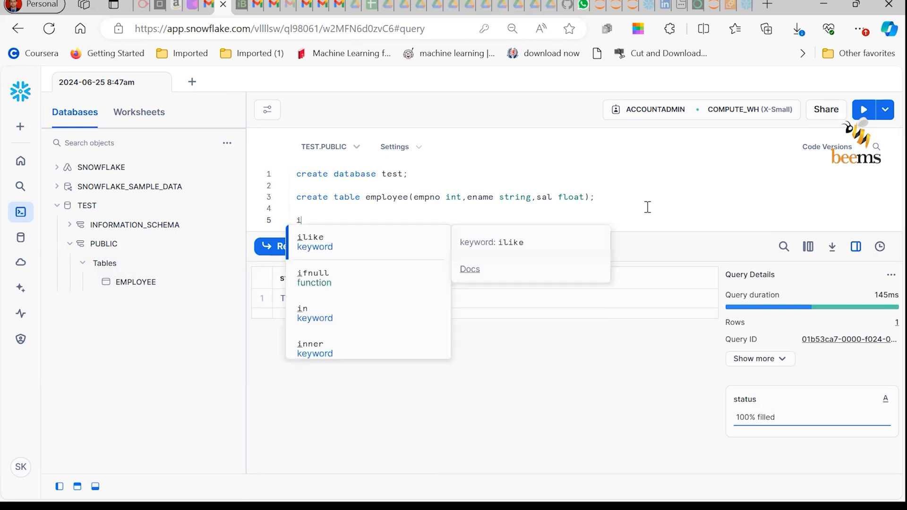
{"action": "key", "text": "Down"}
{"action": "key", "text": "Down"}
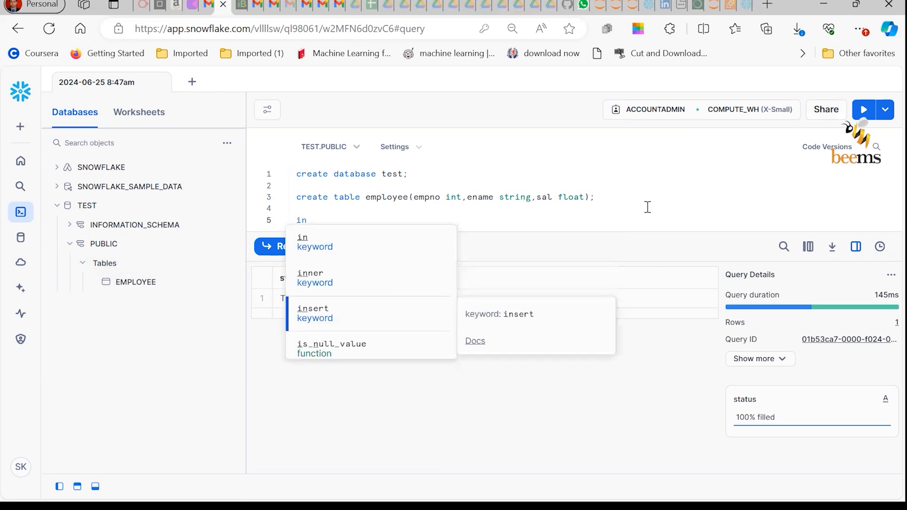
{"action": "left_click", "coordinate": [357, 316]}
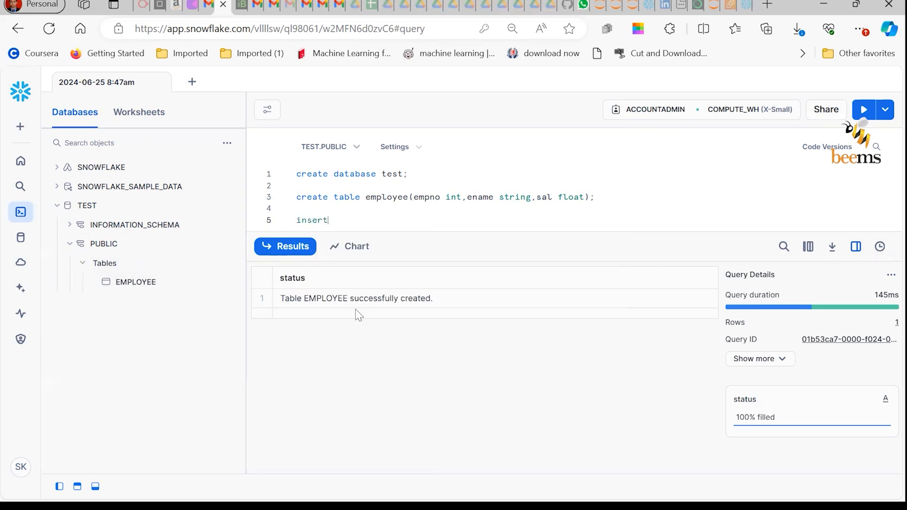
{"action": "type", "text": "into employe"}
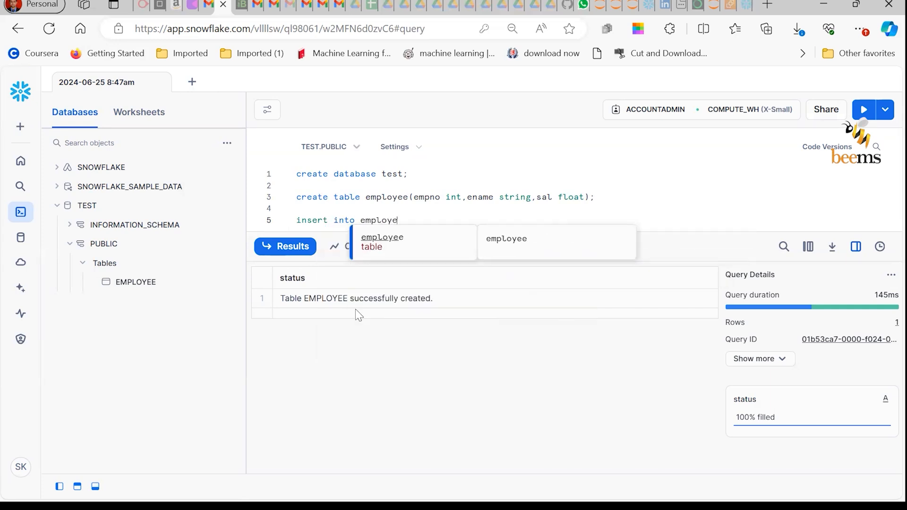
{"action": "type", "text": "e values"}
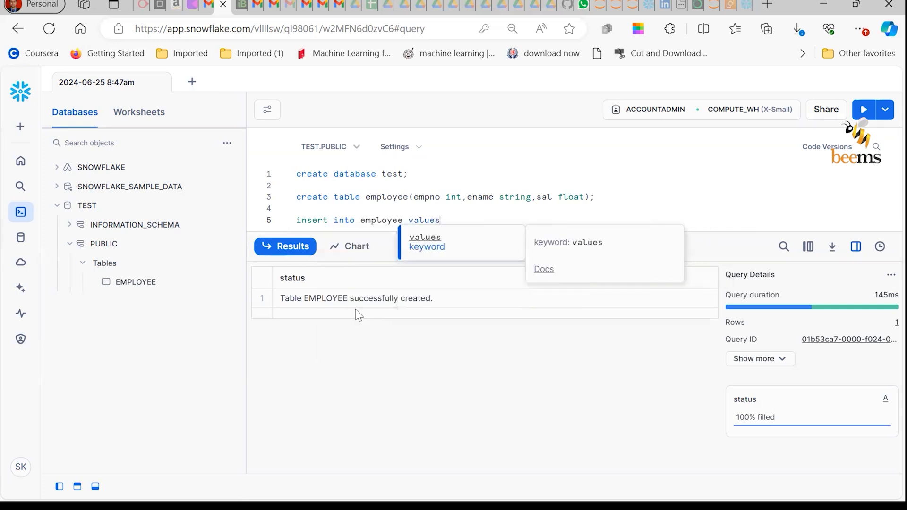
Step: Complete the insert with empno 100, the employee's first name as ename and sal 30000, and run only that statement
{"action": "type", "text": "(100,"}
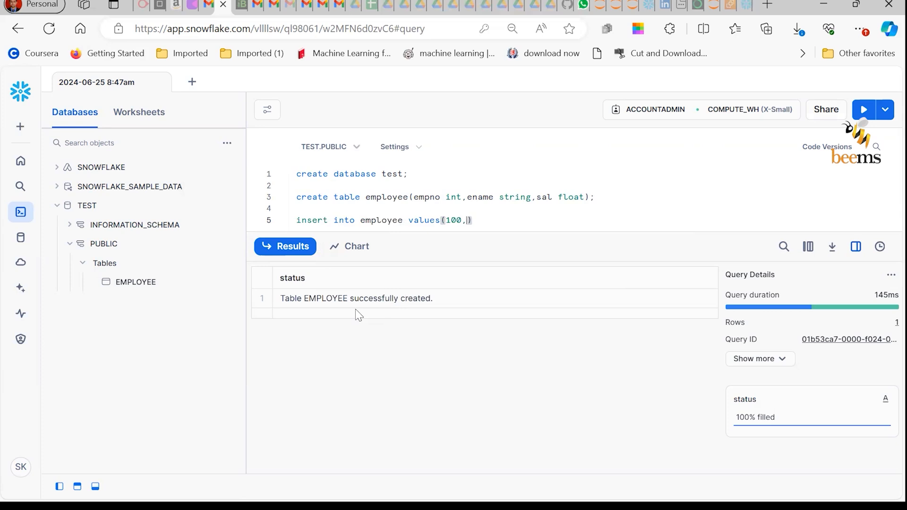
{"action": "type", "text": "'Paul',30000"}
{"action": "left_click", "coordinate": [593, 210]}
{"action": "type", "text": ";"}
{"action": "left_click_drag", "start_coordinate": [584, 222], "coordinate": [287, 221]}
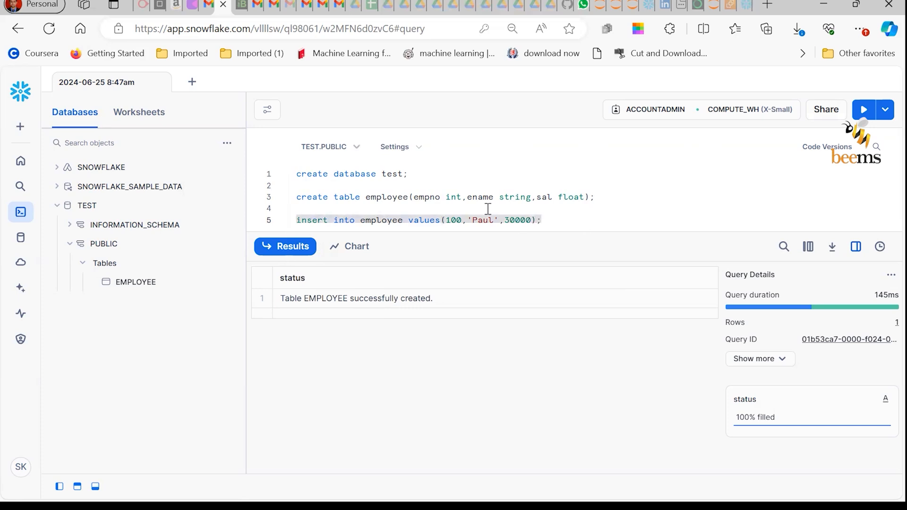
{"action": "left_click", "coordinate": [861, 112]}
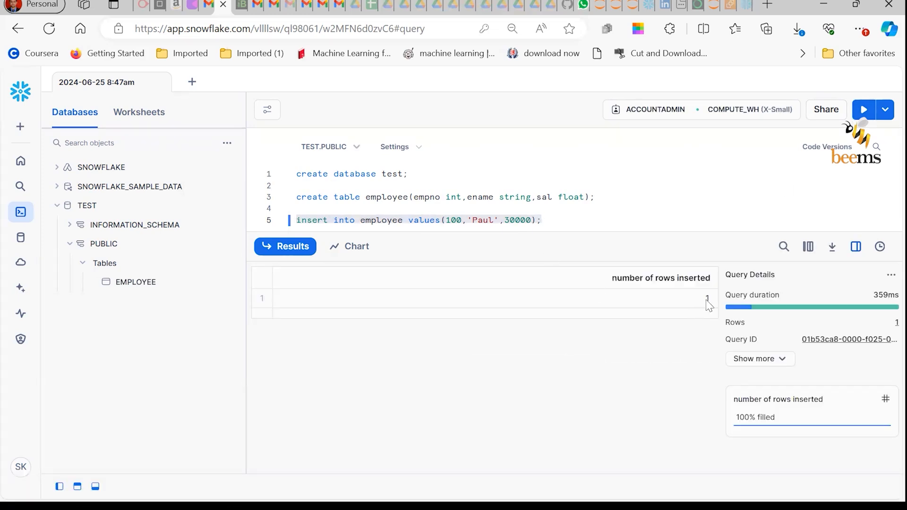
Step: Add the query "select * from employee;" below the insert statement and run only that query
{"action": "left_click", "coordinate": [579, 217]}
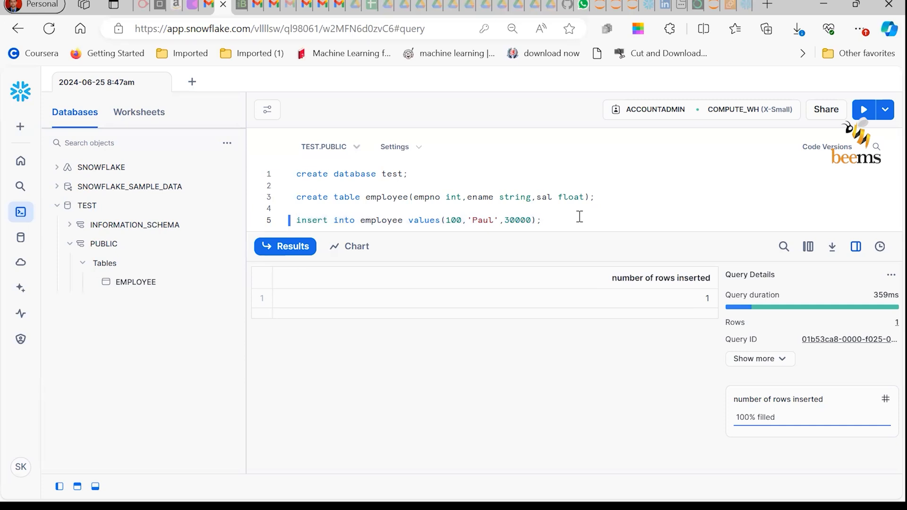
{"action": "key", "text": "Return"}
{"action": "key", "text": "Return"}
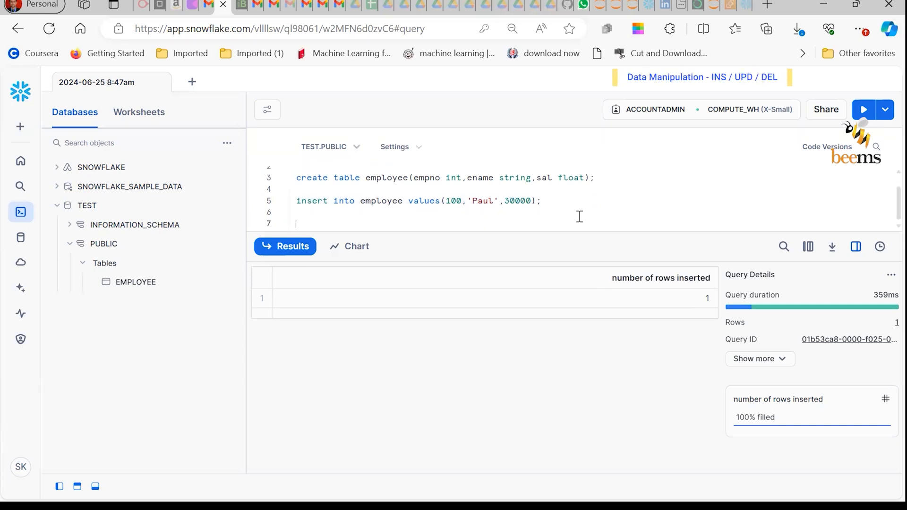
{"action": "type", "text": "select "}
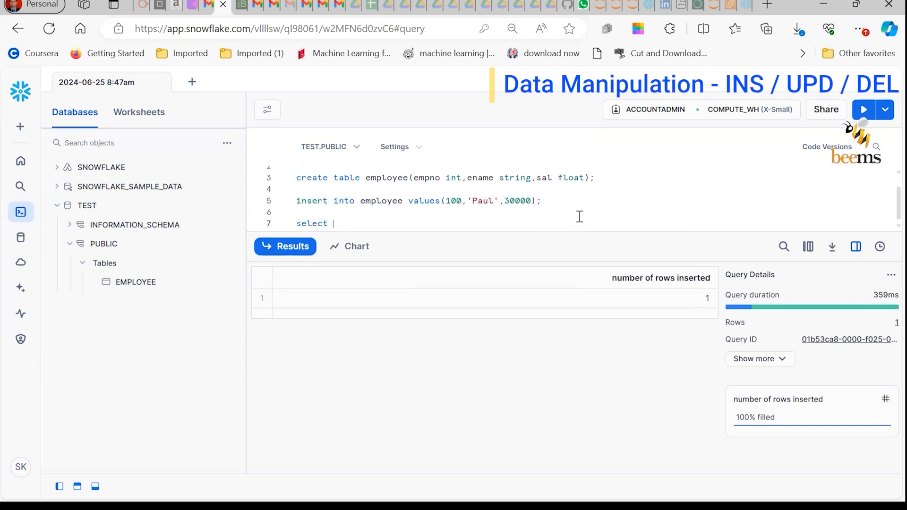
{"action": "type", "text": "* f"}
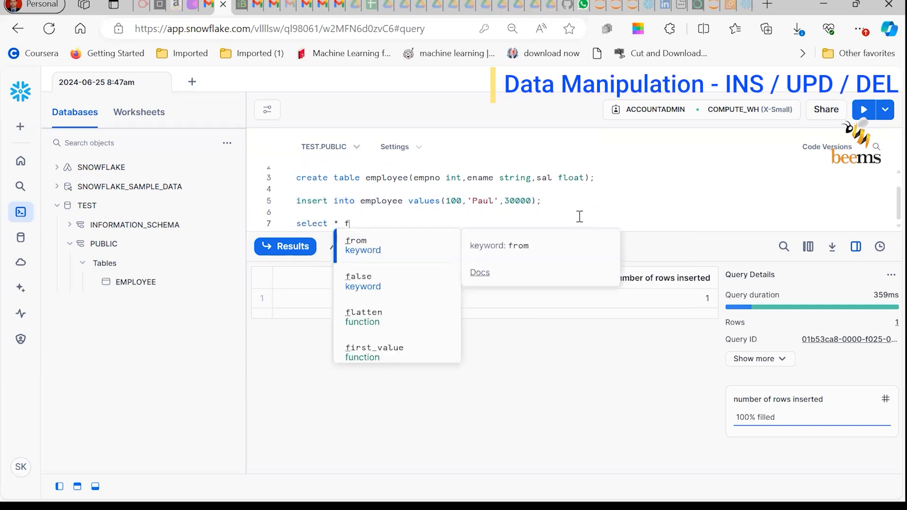
{"action": "left_click", "coordinate": [411, 250]}
{"action": "type", "text": "emplo"}
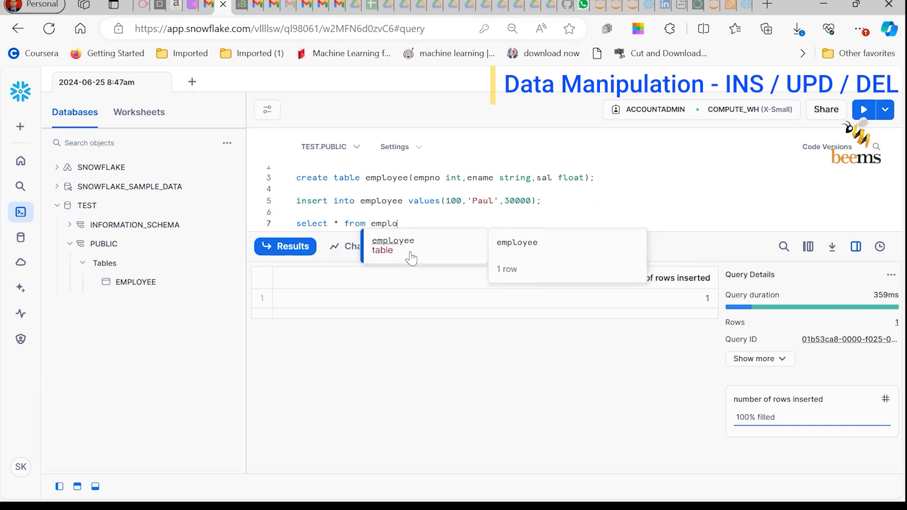
{"action": "type", "text": "yee;"}
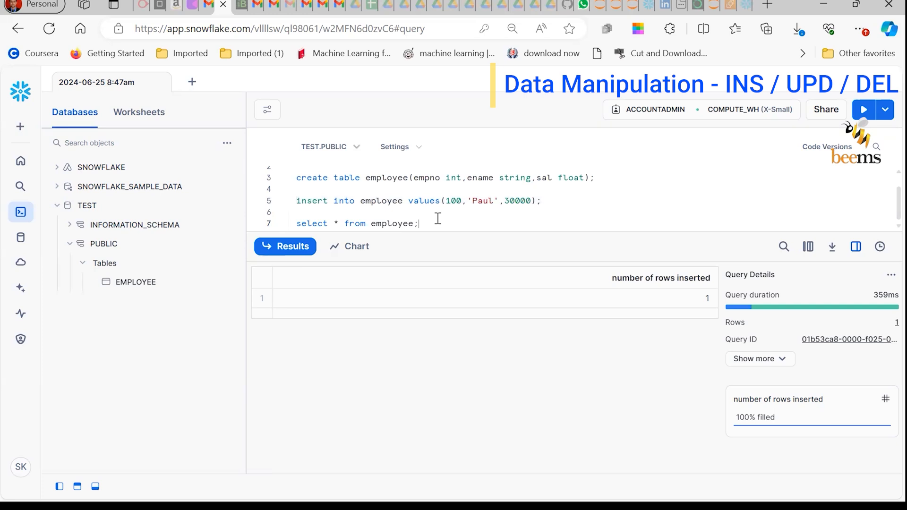
{"action": "left_click_drag", "start_coordinate": [426, 224], "coordinate": [296, 222]}
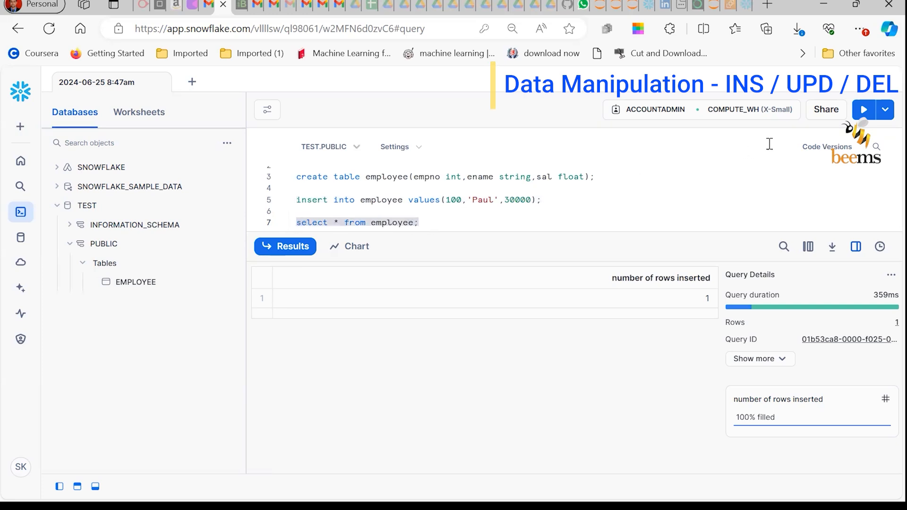
{"action": "left_click", "coordinate": [863, 109]}
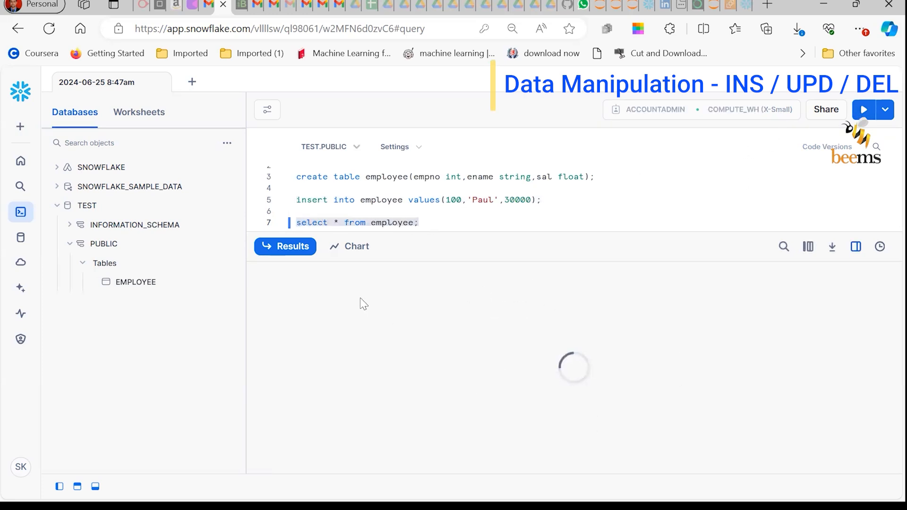
Step: Inspect the ENAME and SAL values in the result row and the int and string types in the create table statement
{"action": "left_click", "coordinate": [431, 302]}
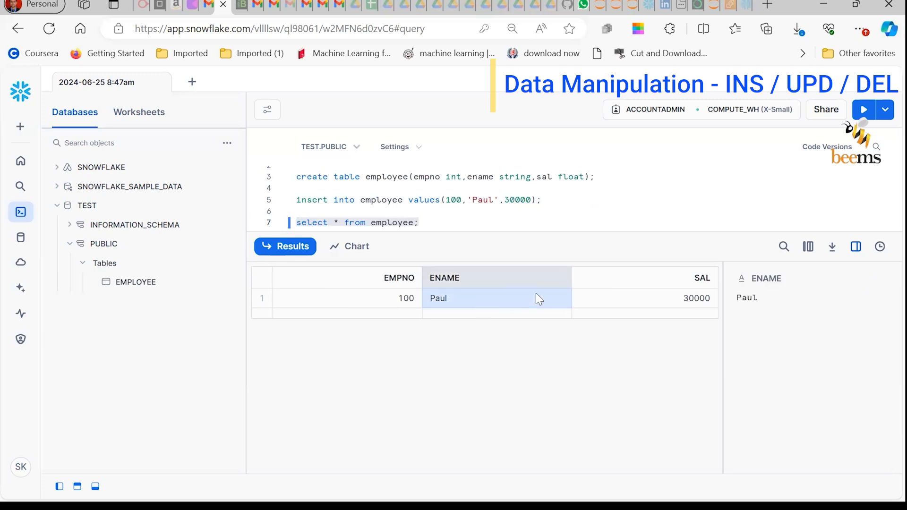
{"action": "left_click", "coordinate": [694, 301]}
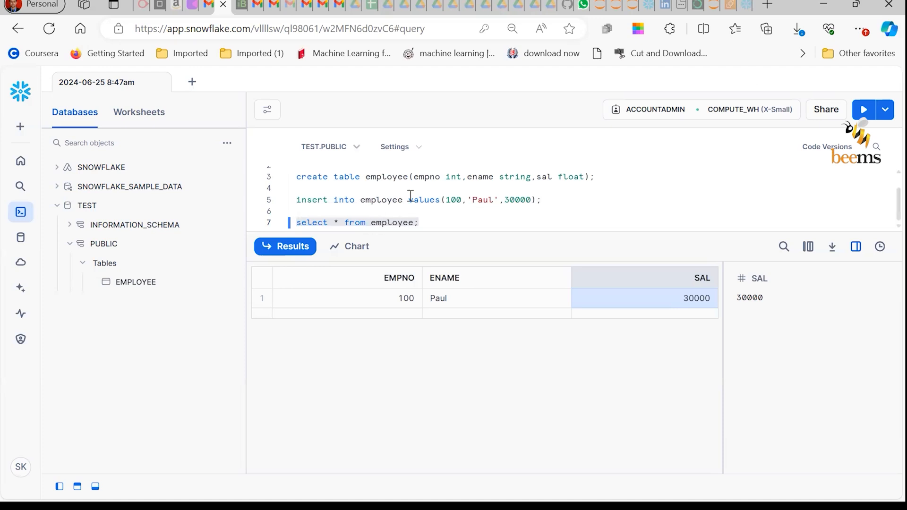
{"action": "double_click", "coordinate": [452, 180]}
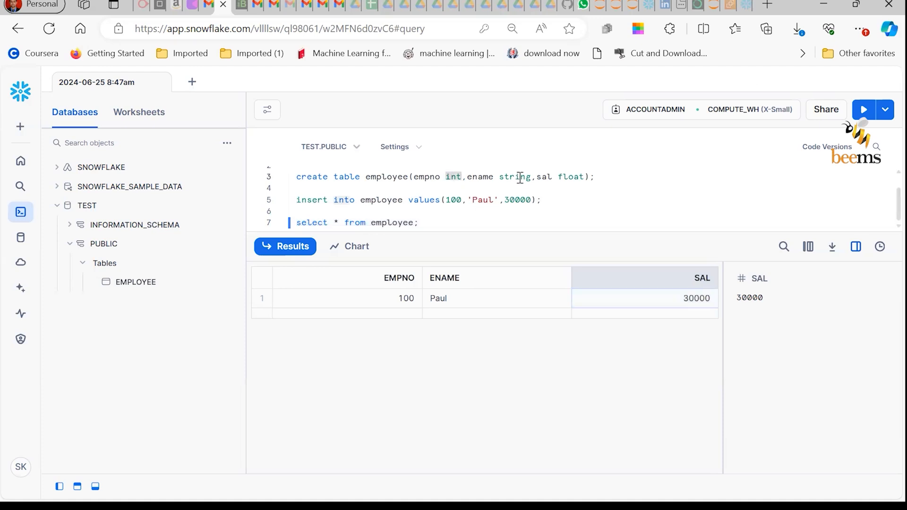
{"action": "double_click", "coordinate": [518, 178]}
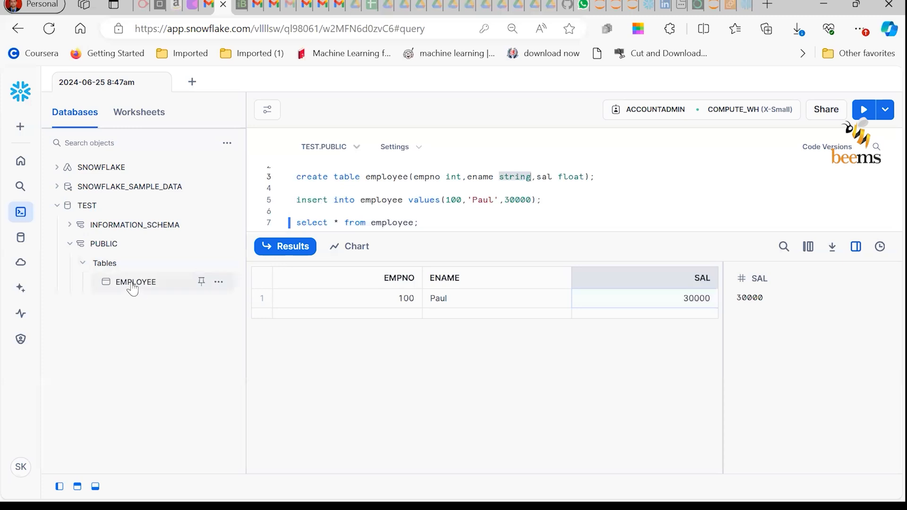
{"action": "mouse_move", "coordinate": [99, 285]}
{"action": "mouse_move", "coordinate": [155, 289]}
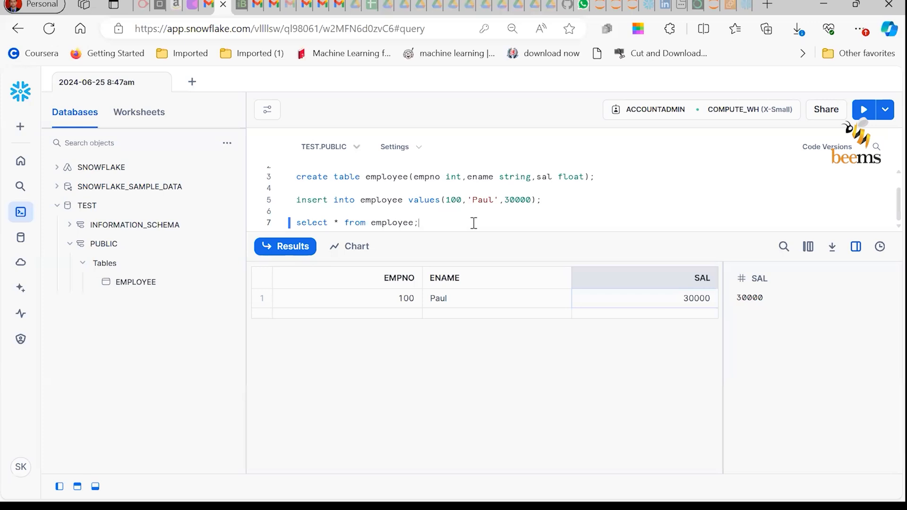
Step: Collapse Tables under TEST's PUBLIC schema, expand SNOWFLAKE_SAMPLE_DATA and look at its TPCH_SF1000 schema
{"action": "mouse_move", "coordinate": [472, 505]}
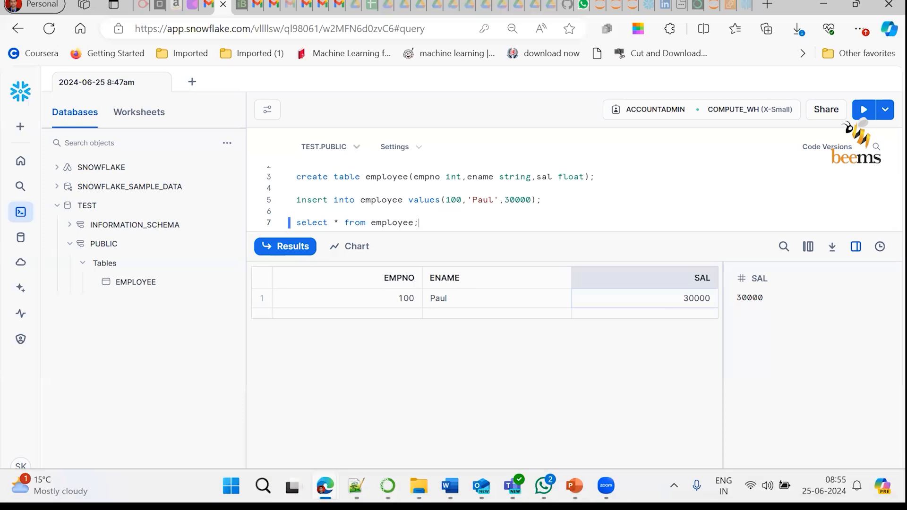
{"action": "left_click", "coordinate": [82, 263]}
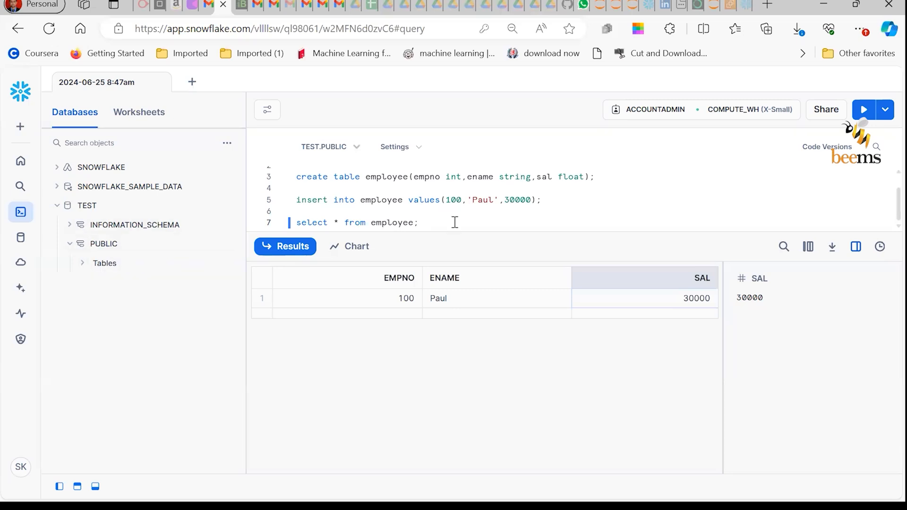
{"action": "left_click", "coordinate": [57, 187]}
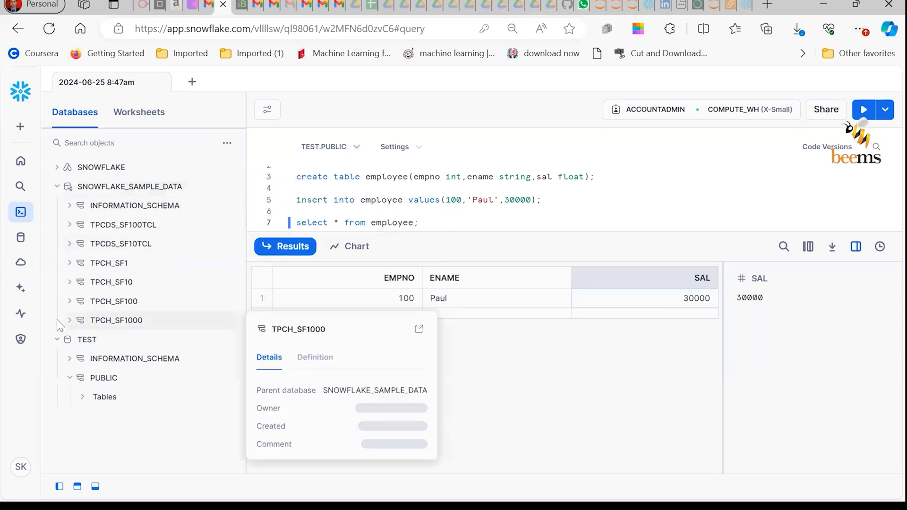
{"action": "left_click", "coordinate": [69, 321]}
{"action": "left_click", "coordinate": [69, 322]}
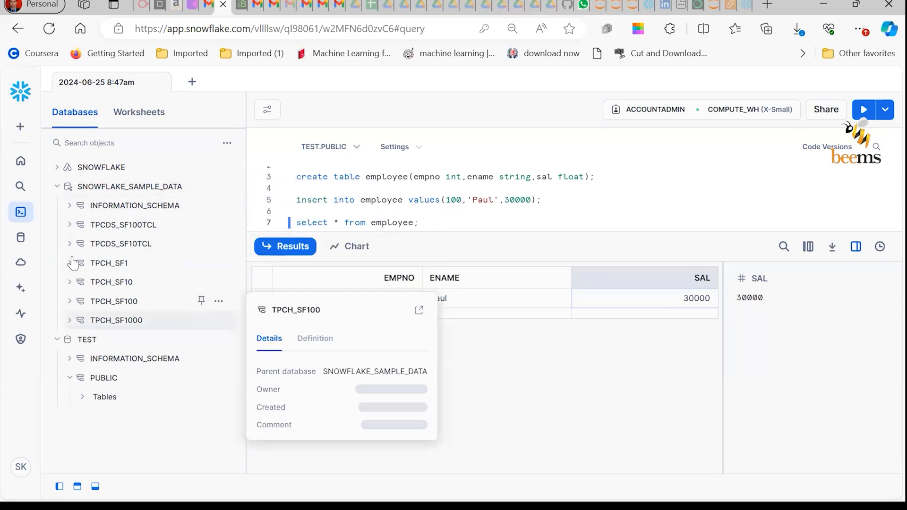
Step: Expand the SNOWFLAKE database and examine the contents of its ACCOUNT_USAGE, CORE, BCR_ROLLOUT and ALERT schemas
{"action": "left_click", "coordinate": [56, 167]}
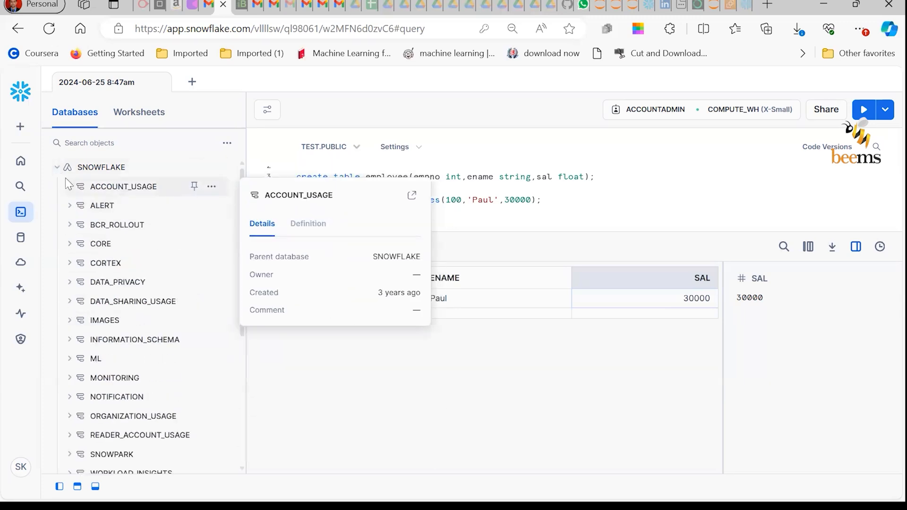
{"action": "left_click", "coordinate": [70, 187]}
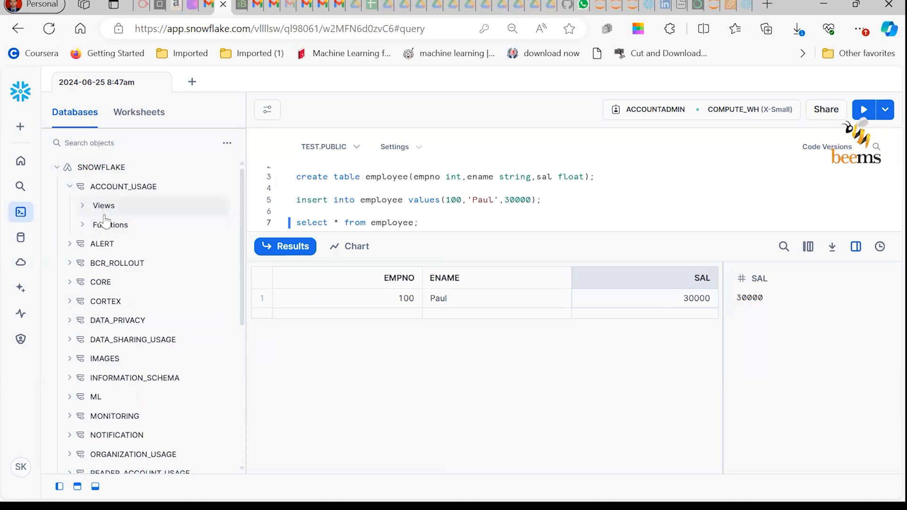
{"action": "mouse_move", "coordinate": [113, 501]}
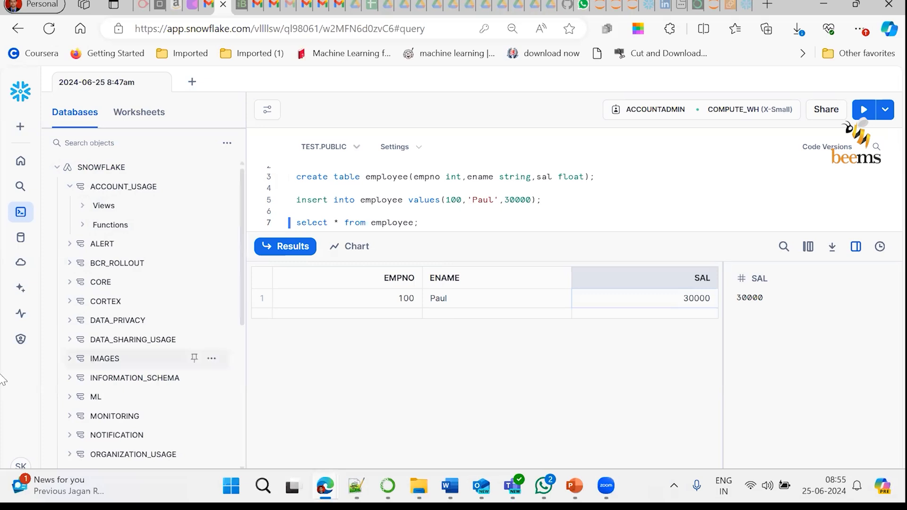
{"action": "left_click", "coordinate": [71, 283]}
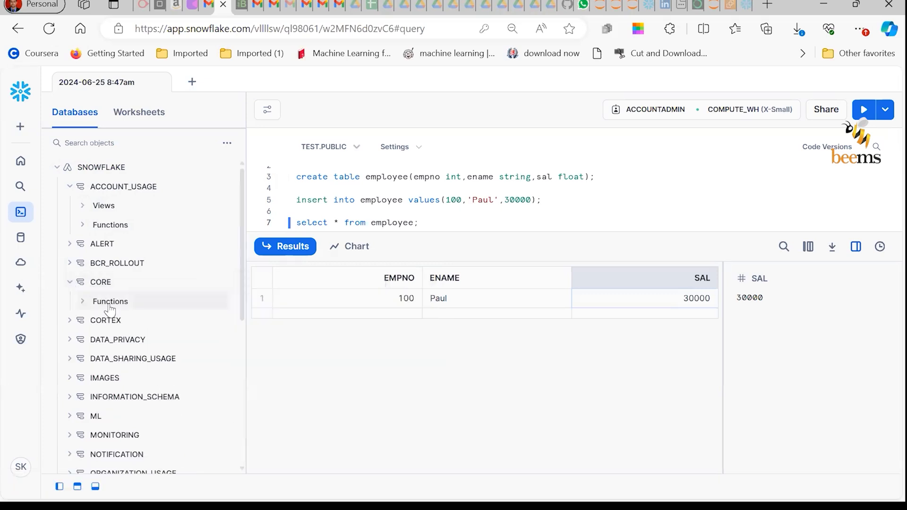
{"action": "left_click", "coordinate": [70, 284]}
{"action": "left_click", "coordinate": [69, 265]}
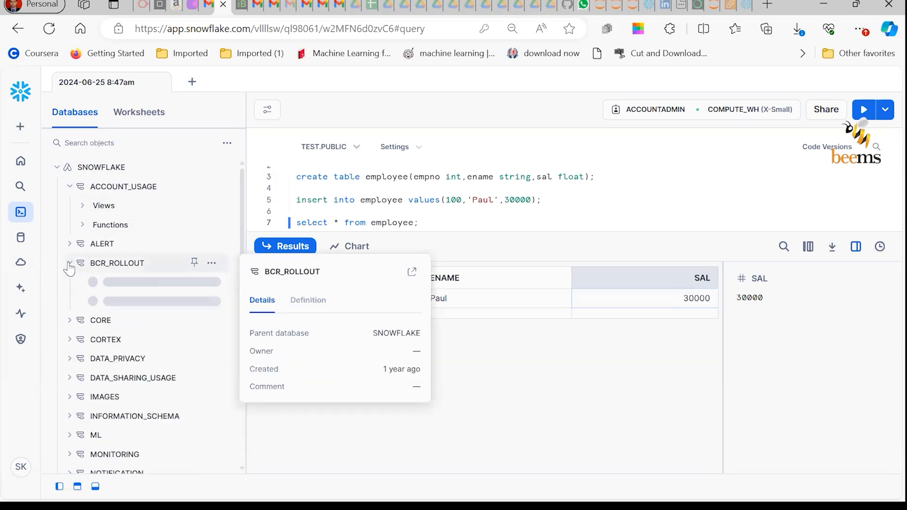
{"action": "left_click", "coordinate": [69, 265]}
{"action": "left_click", "coordinate": [70, 244]}
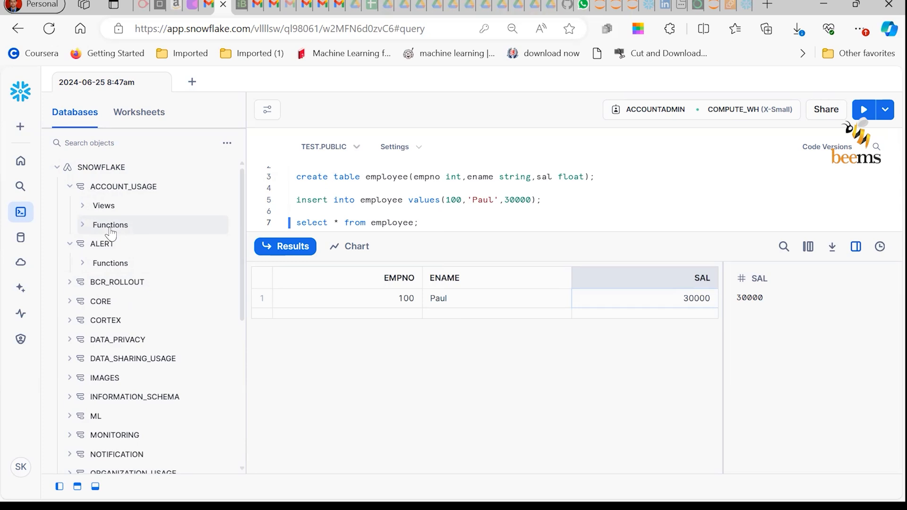
Step: Collapse the ACCOUNT_USAGE and ALERT schemas and the SNOWFLAKE database, and check the tables in TEST's PUBLIC schema
{"action": "left_click", "coordinate": [69, 186]}
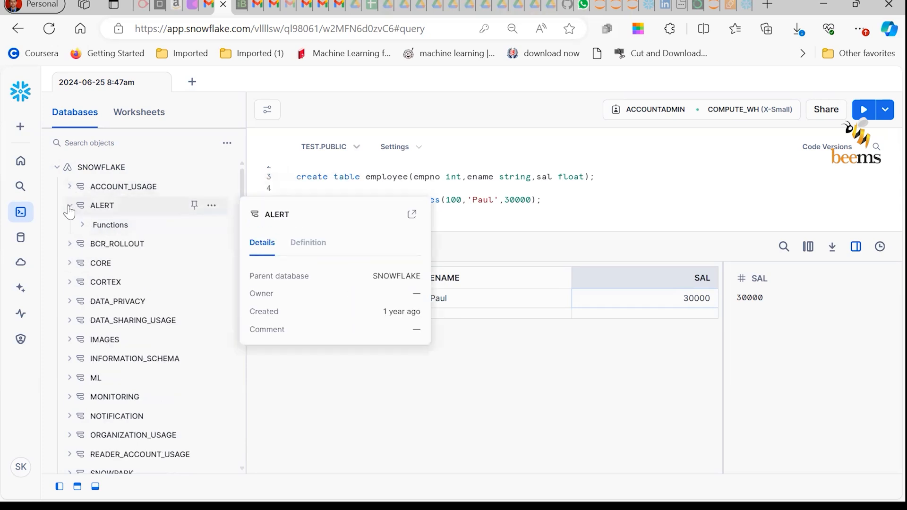
{"action": "left_click", "coordinate": [69, 206]}
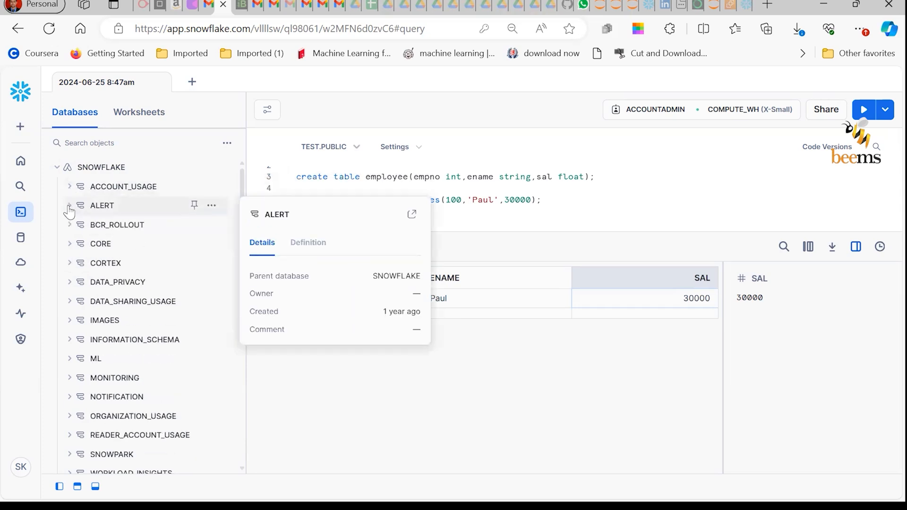
{"action": "left_click", "coordinate": [58, 167]}
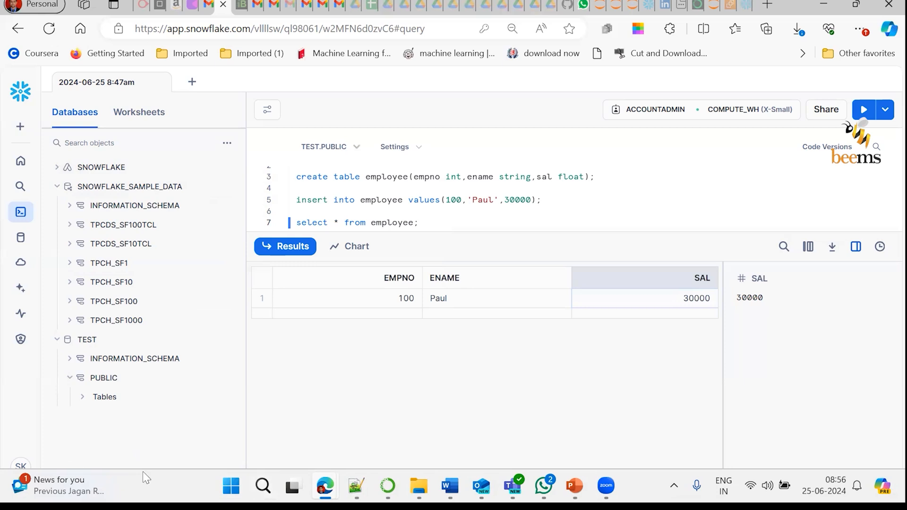
{"action": "left_click", "coordinate": [97, 398]}
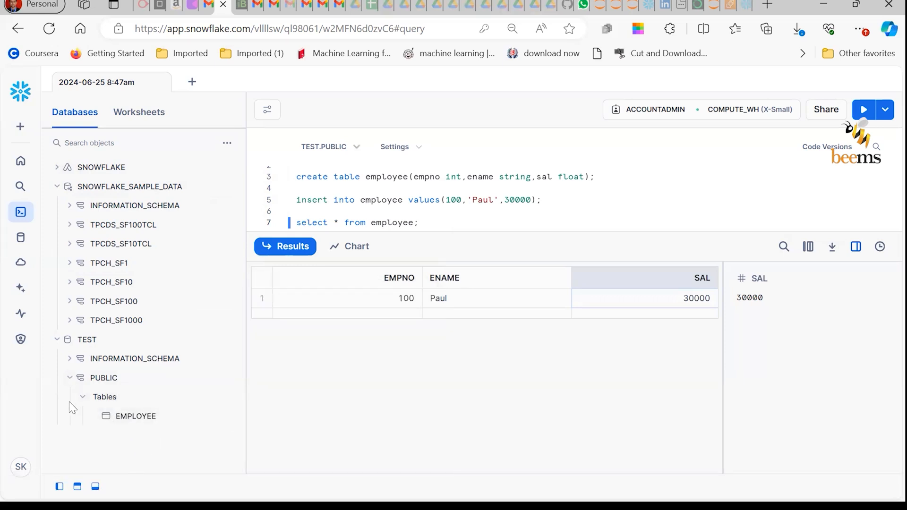
{"action": "left_click", "coordinate": [82, 398]}
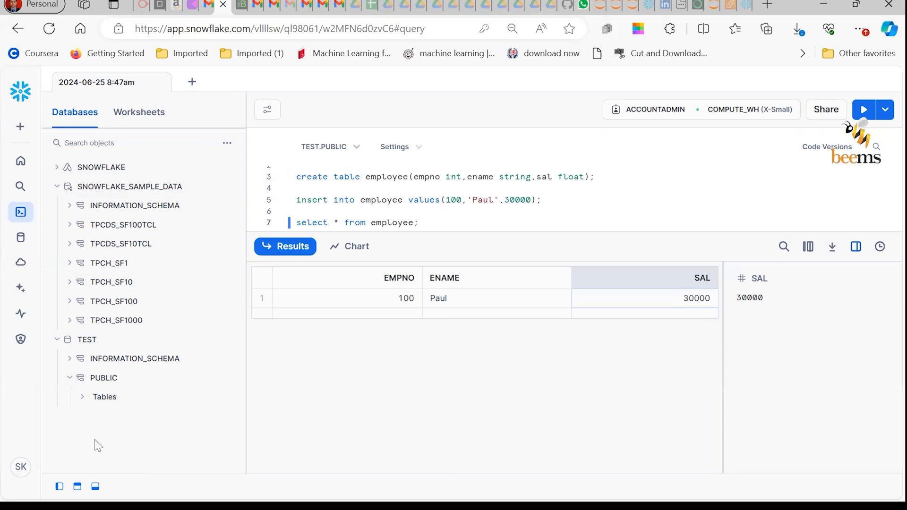